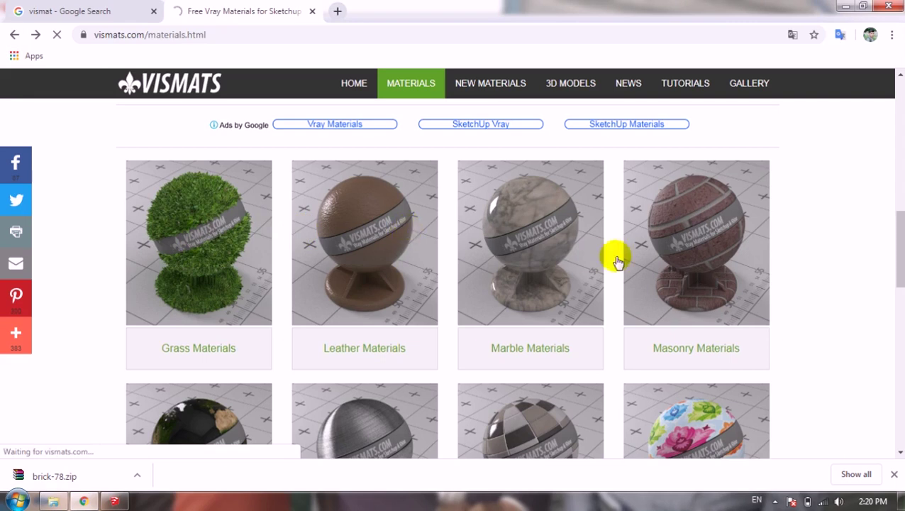
Step: Open the page of the #10 Grass material from the Vismats grass materials category
{"action": "scroll", "coordinate": [503, 283], "scroll_direction": "down", "scroll_amount": 3}
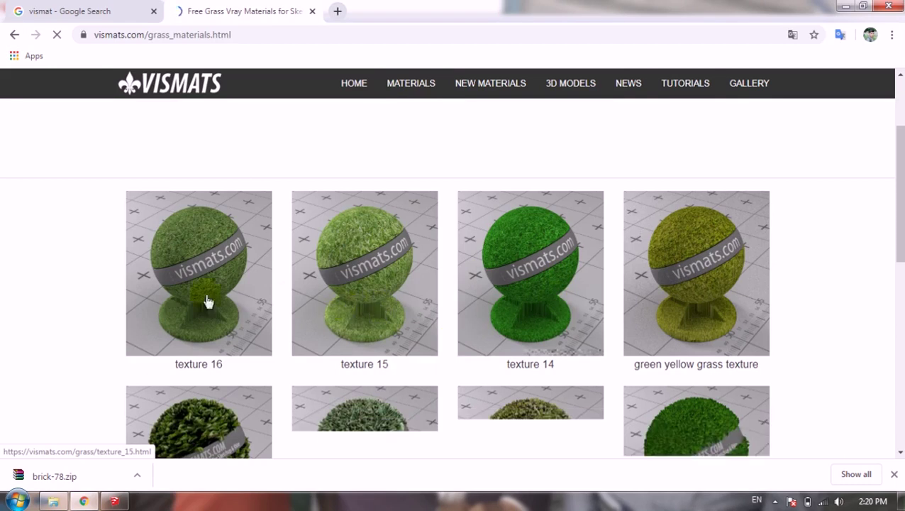
{"action": "left_click", "coordinate": [327, 316]}
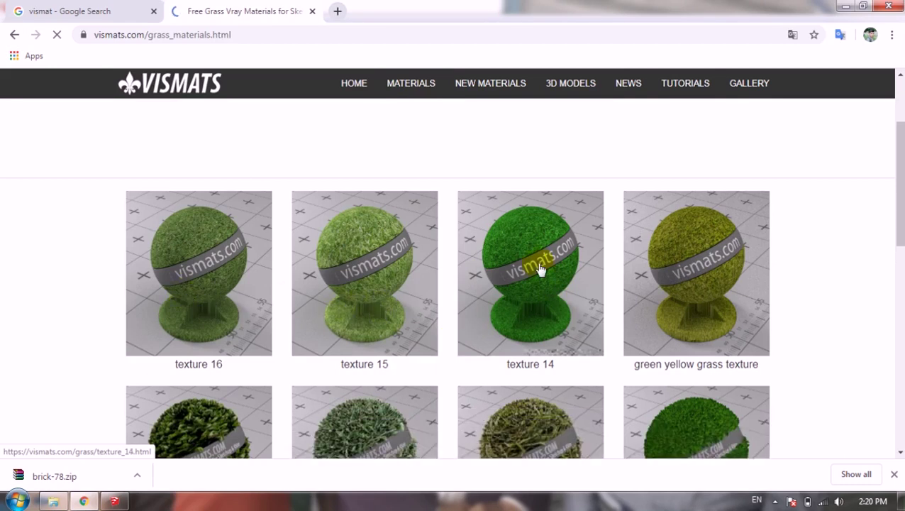
{"action": "scroll", "coordinate": [541, 268], "scroll_direction": "down", "scroll_amount": 1}
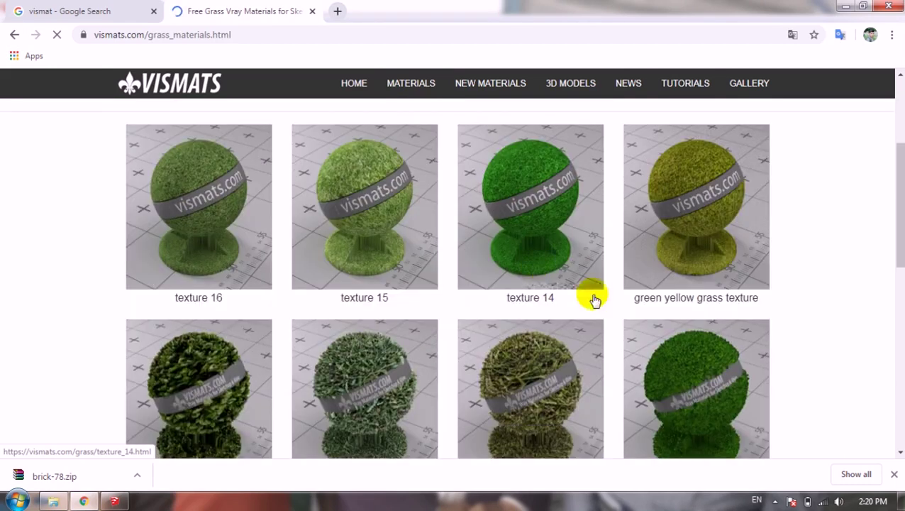
{"action": "left_click", "coordinate": [682, 386]}
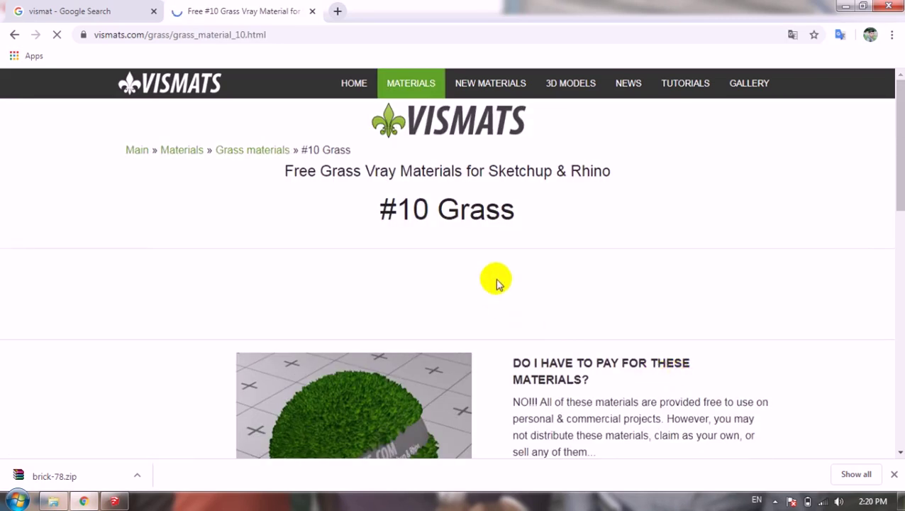
Step: Download the #10 Grass material once the waiting countdown on its page has run out
{"action": "scroll", "coordinate": [495, 280], "scroll_direction": "down", "scroll_amount": 4}
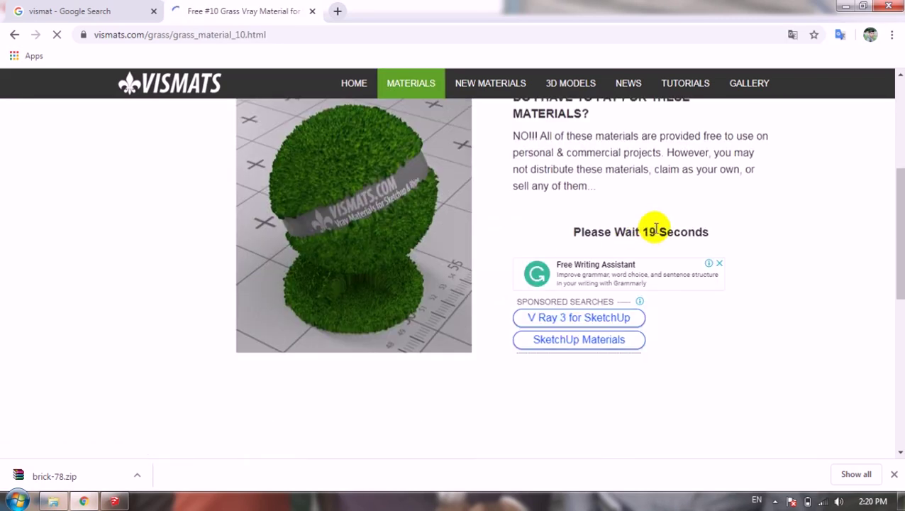
{"action": "scroll", "coordinate": [612, 231], "scroll_direction": "down", "scroll_amount": 6}
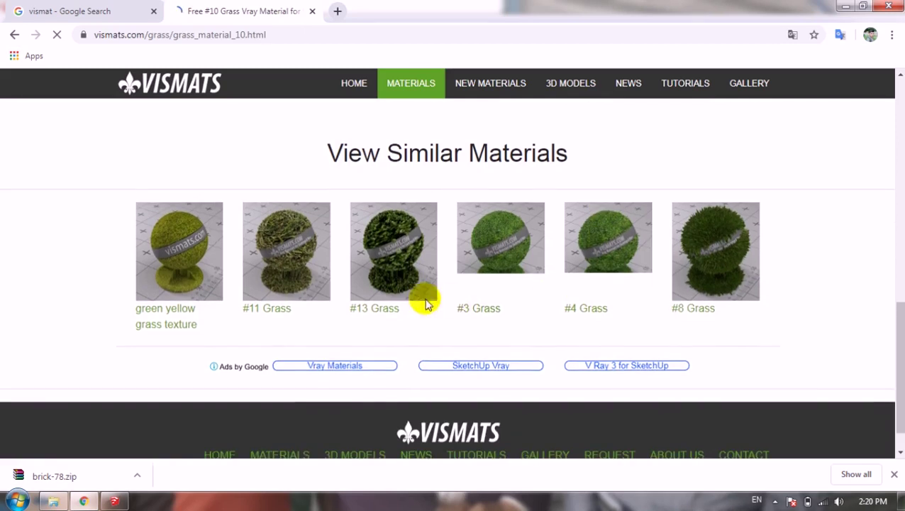
{"action": "scroll", "coordinate": [523, 256], "scroll_direction": "up", "scroll_amount": 1}
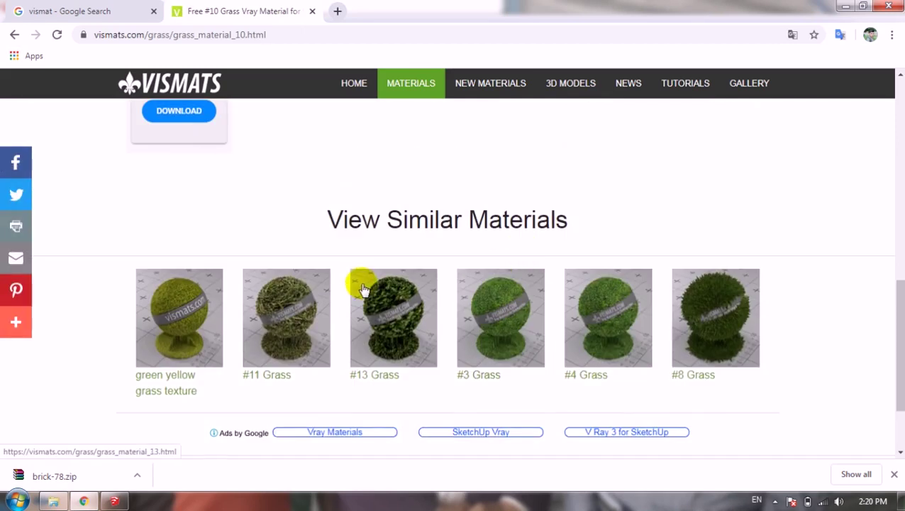
{"action": "scroll", "coordinate": [361, 289], "scroll_direction": "up", "scroll_amount": 1}
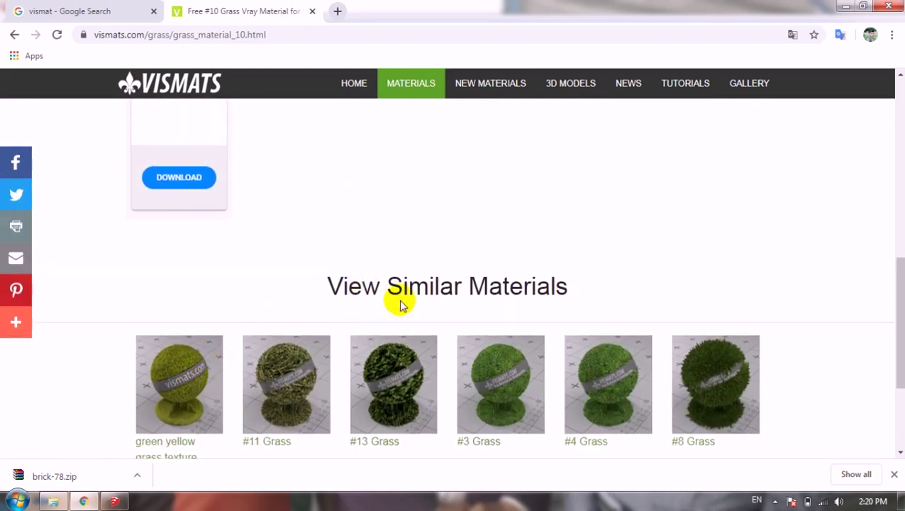
{"action": "scroll", "coordinate": [405, 294], "scroll_direction": "up", "scroll_amount": 8}
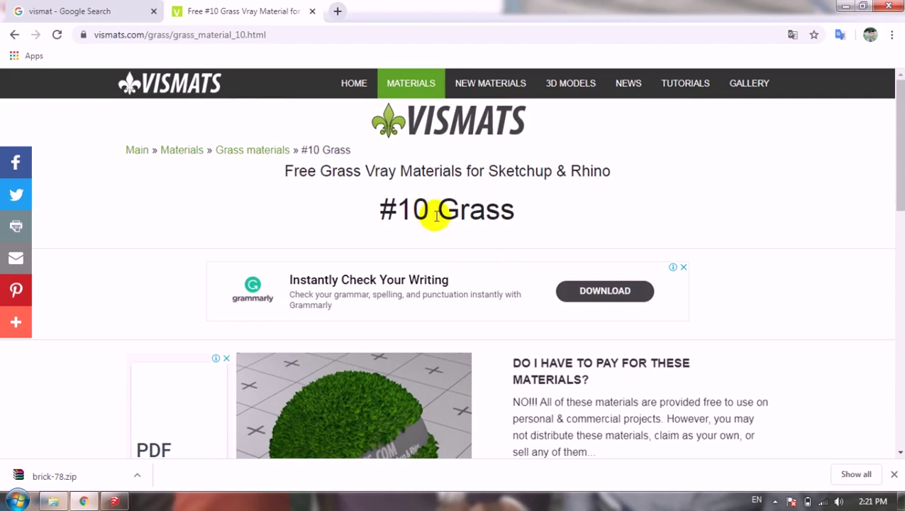
{"action": "scroll", "coordinate": [395, 231], "scroll_direction": "down", "scroll_amount": 8}
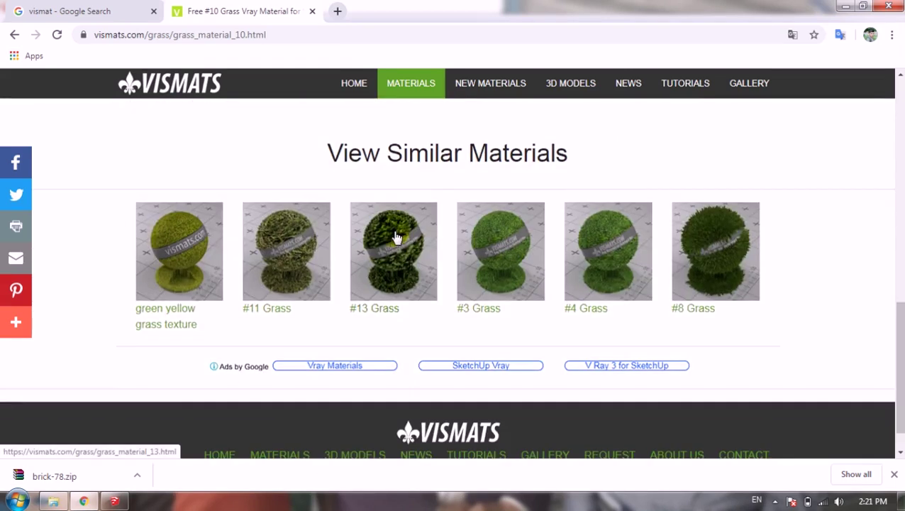
{"action": "scroll", "coordinate": [396, 237], "scroll_direction": "up", "scroll_amount": 5}
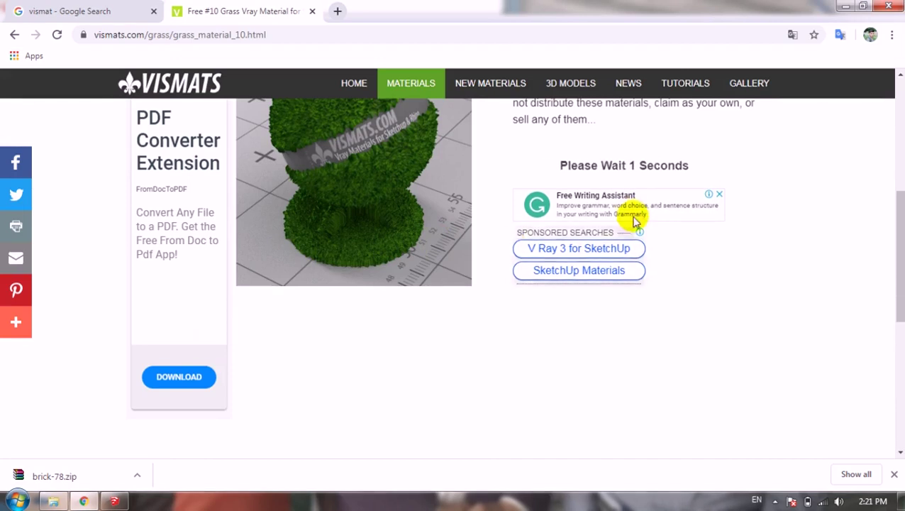
{"action": "left_click", "coordinate": [608, 176]}
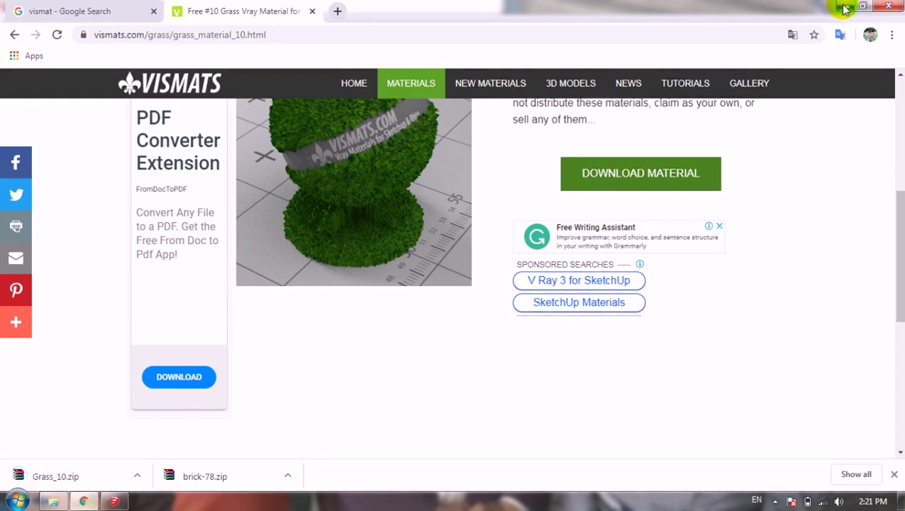
Step: Switch to the Downloads folder in the file explorer and open the Grass_10.zip archive
{"action": "left_click", "coordinate": [844, 9]}
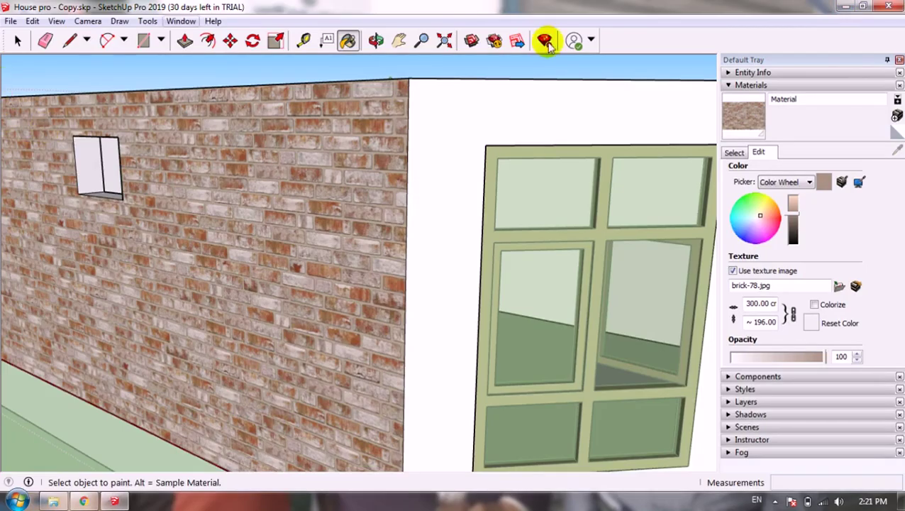
{"action": "left_click", "coordinate": [844, 7]}
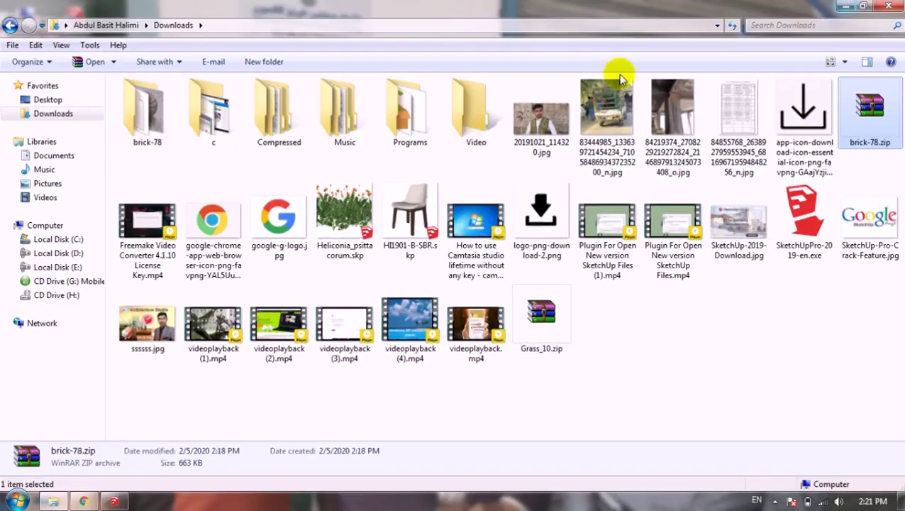
{"action": "left_click", "coordinate": [621, 404]}
{"action": "double_click", "coordinate": [540, 314]}
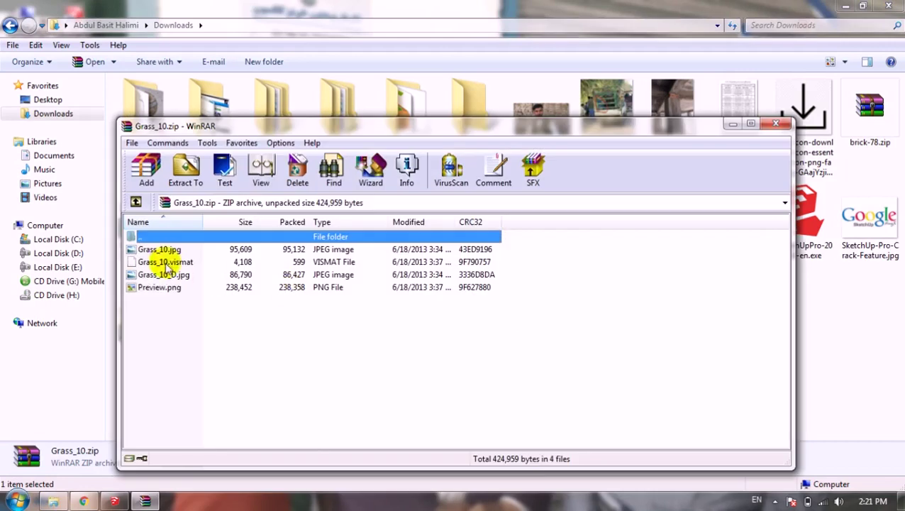
Step: Preview the images Grass_10.jpg and Grass_10_D.jpg inside the archive and close the archive window
{"action": "double_click", "coordinate": [163, 249]}
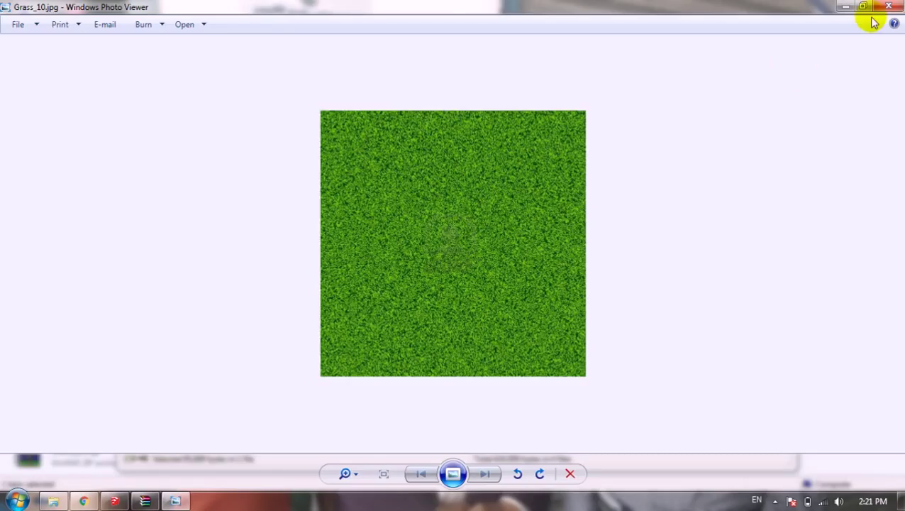
{"action": "left_click", "coordinate": [892, 7]}
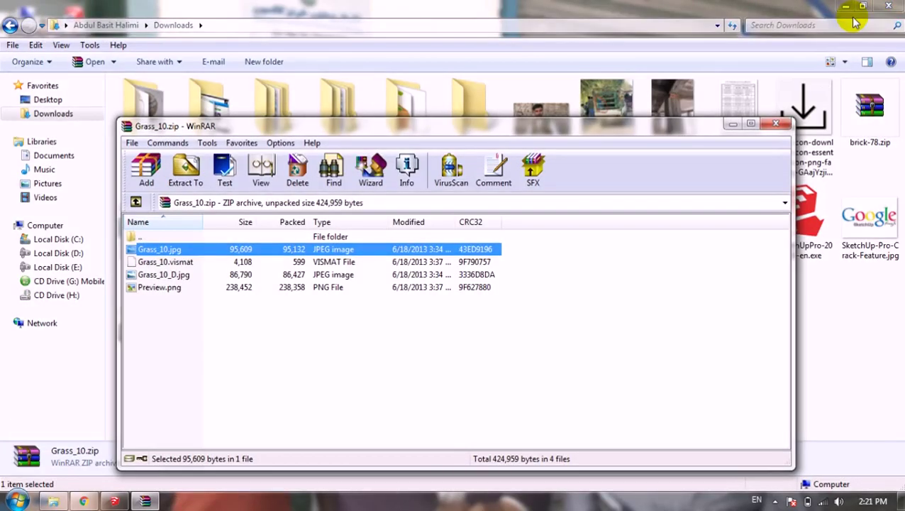
{"action": "left_click", "coordinate": [184, 277]}
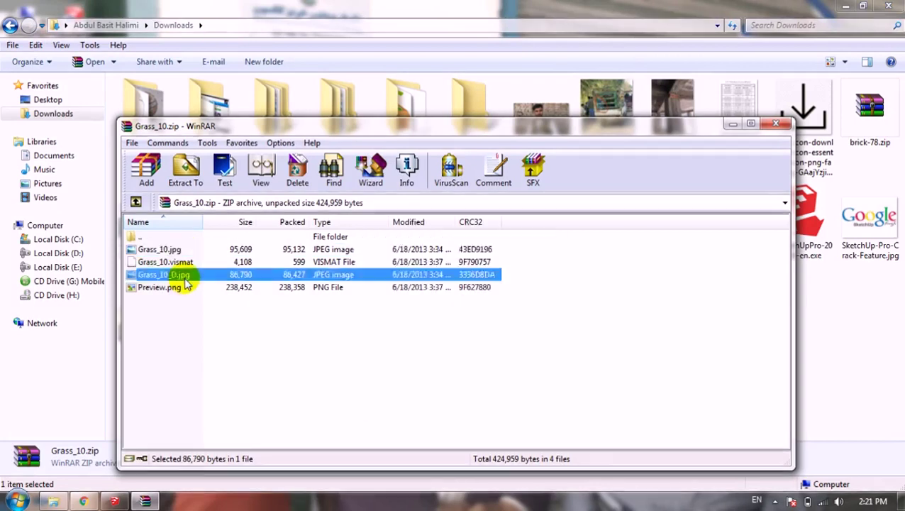
{"action": "double_click", "coordinate": [184, 276]}
{"action": "left_click", "coordinate": [898, 6]}
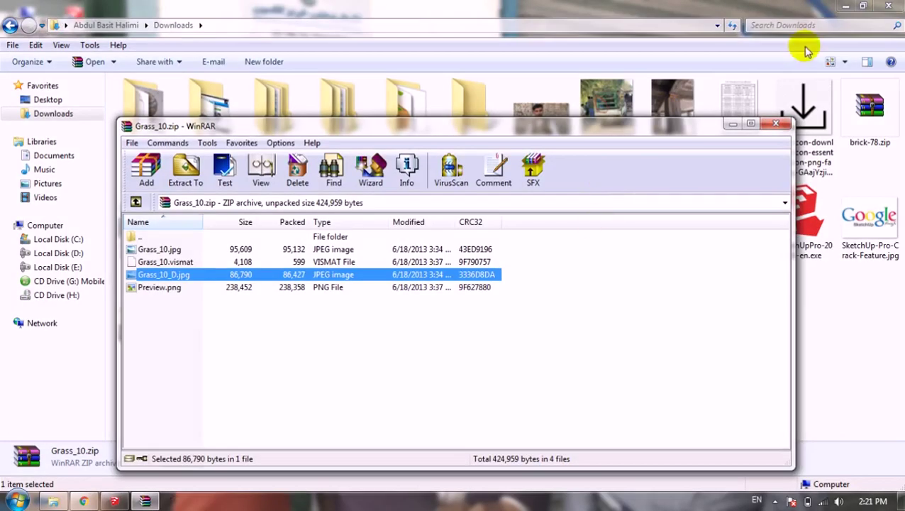
{"action": "left_click", "coordinate": [775, 124]}
Step: Extract Grass_10.zip into a Grass_10 folder inside Downloads
{"action": "right_click", "coordinate": [529, 316]}
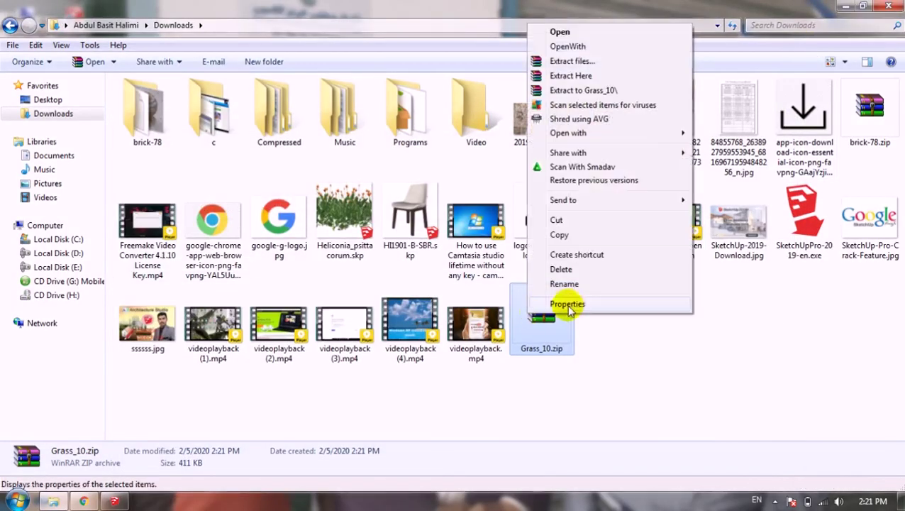
{"action": "left_click", "coordinate": [571, 61]}
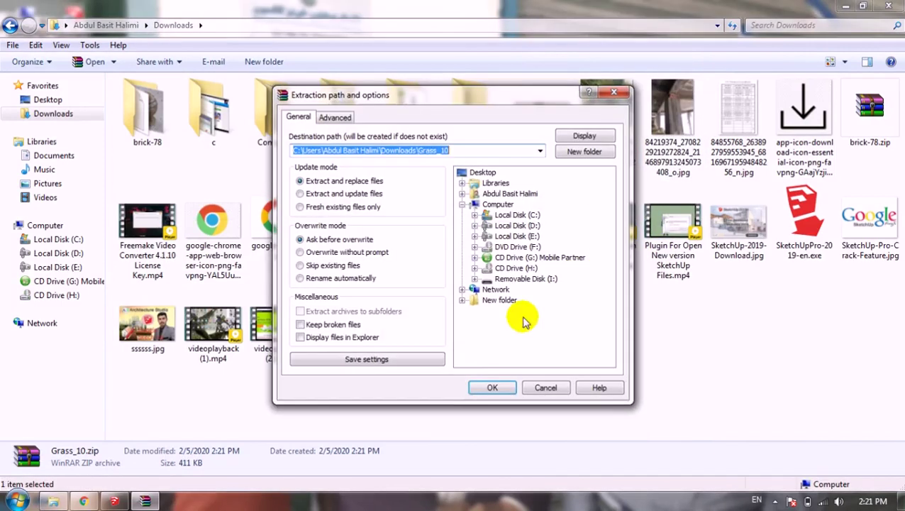
{"action": "left_click", "coordinate": [485, 386]}
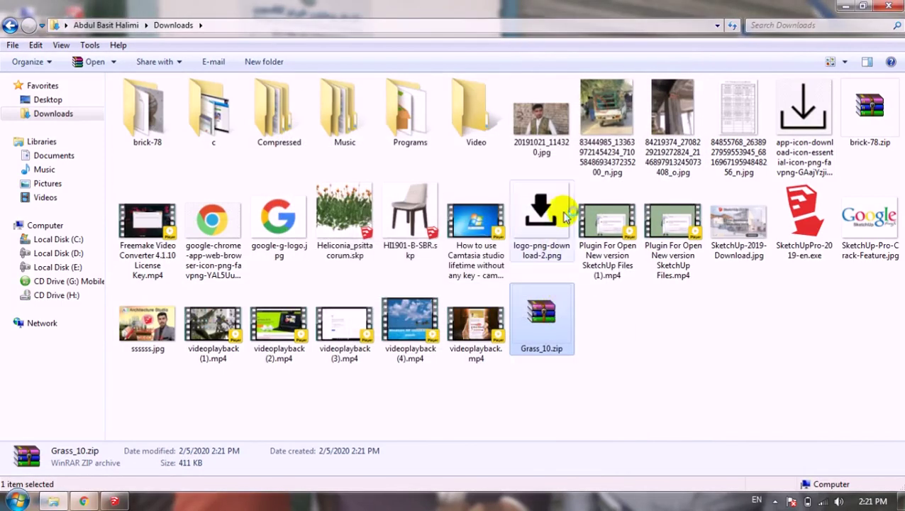
Step: Switch to SketchUp and create a new material using Grass_10.jpg from the extracted Grass_10 folder as its texture image
{"action": "left_click", "coordinate": [113, 500]}
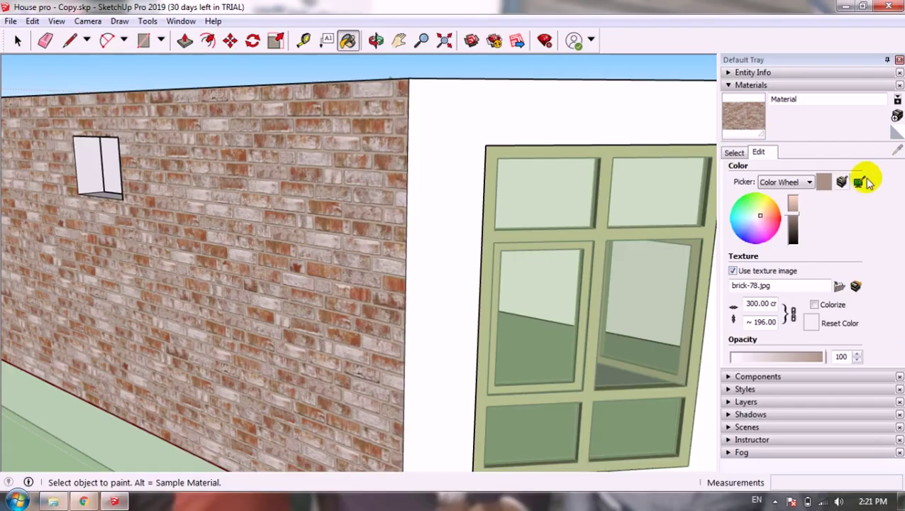
{"action": "left_click", "coordinate": [896, 116]}
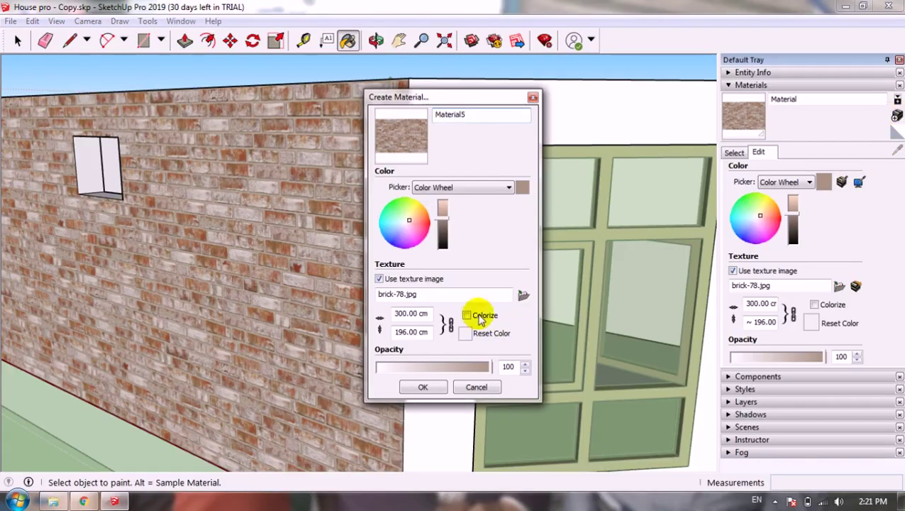
{"action": "left_click", "coordinate": [522, 295]}
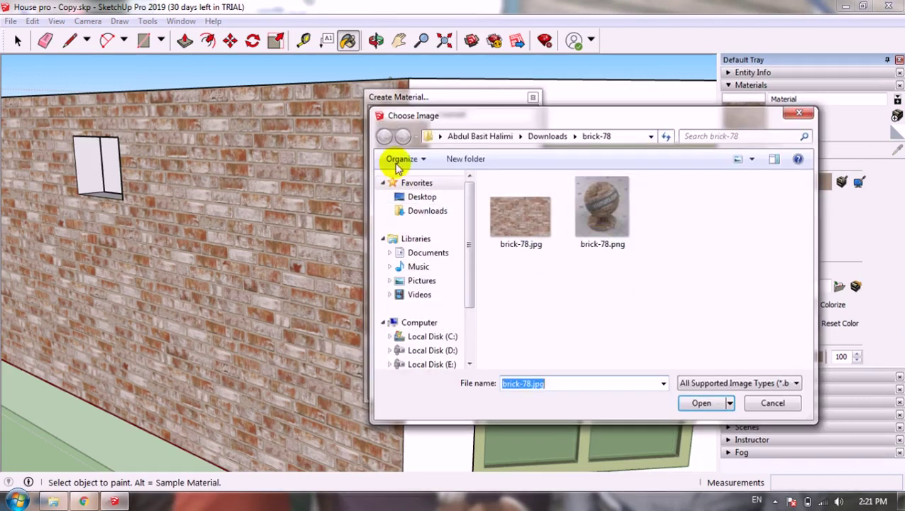
{"action": "left_click", "coordinate": [418, 211]}
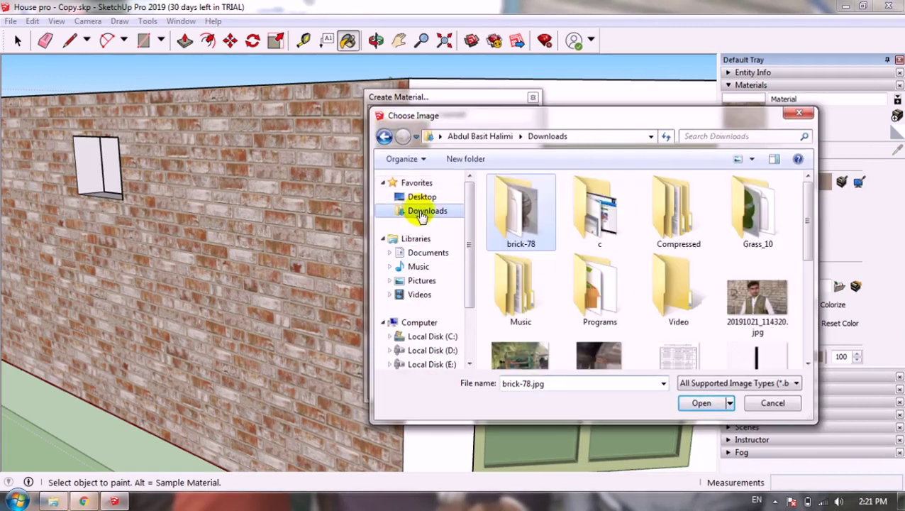
{"action": "double_click", "coordinate": [755, 207]}
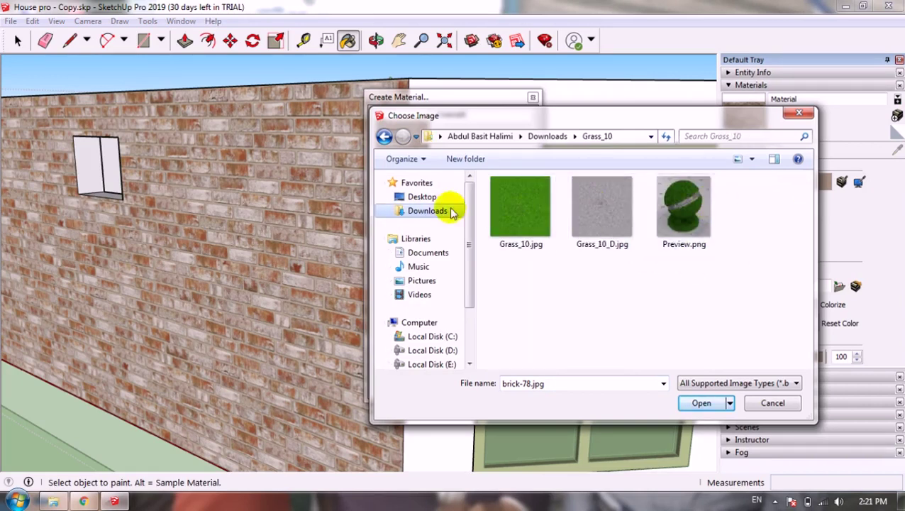
{"action": "left_click", "coordinate": [503, 202]}
{"action": "left_click", "coordinate": [710, 410]}
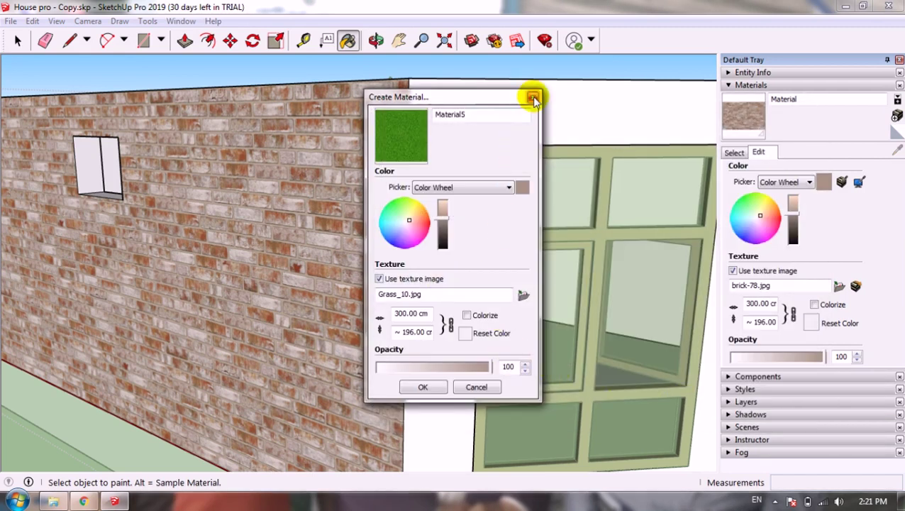
{"action": "left_click", "coordinate": [423, 386]}
Step: Draw a rectangle about 169 by 320 cm on the ground along the house wall, starting at the entrance steps' corner
{"action": "middle_click_drag", "start_coordinate": [372, 344], "coordinate": [570, 149]}
{"action": "scroll", "coordinate": [567, 149], "scroll_direction": "up", "scroll_amount": 3}
{"action": "key", "text": "space"}
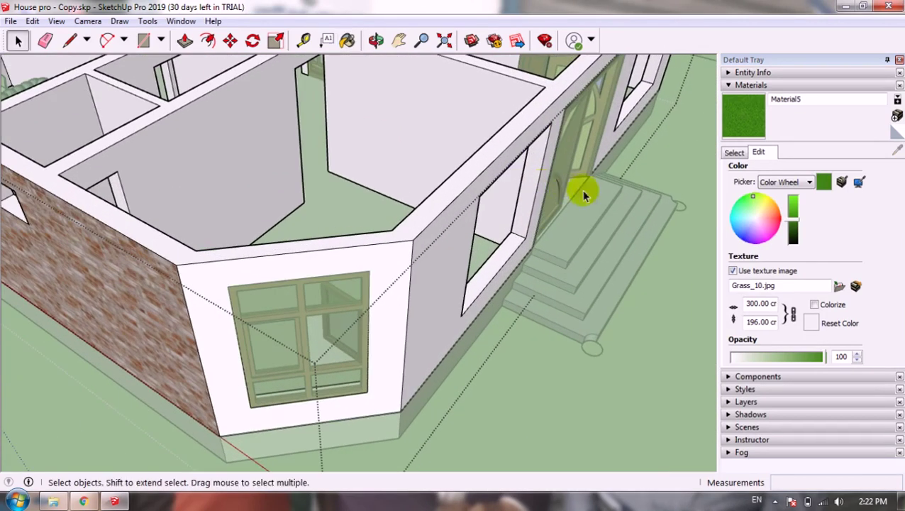
{"action": "left_click", "coordinate": [142, 41]}
{"action": "scroll", "coordinate": [141, 97], "scroll_direction": "down", "scroll_amount": 3}
{"action": "middle_click_drag", "start_coordinate": [141, 97], "coordinate": [394, 243]}
{"action": "scroll", "coordinate": [394, 243], "scroll_direction": "up", "scroll_amount": 3}
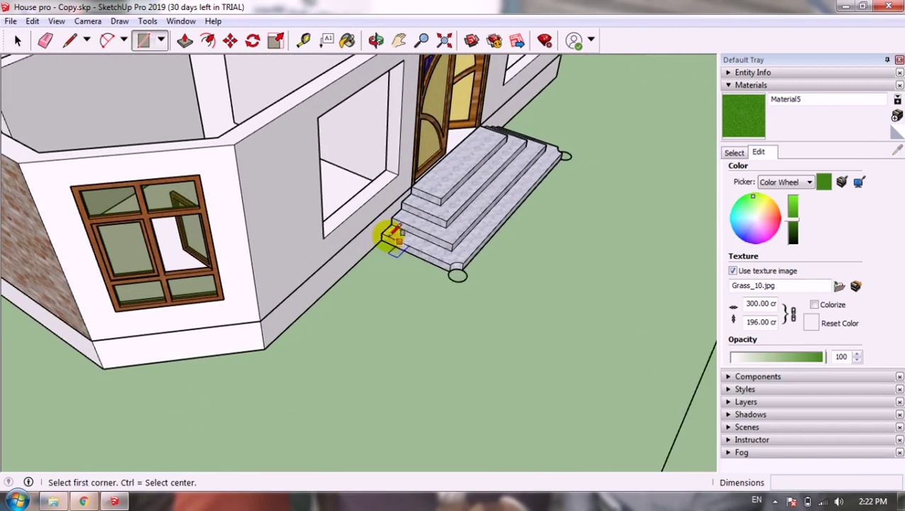
{"action": "left_click", "coordinate": [382, 239]}
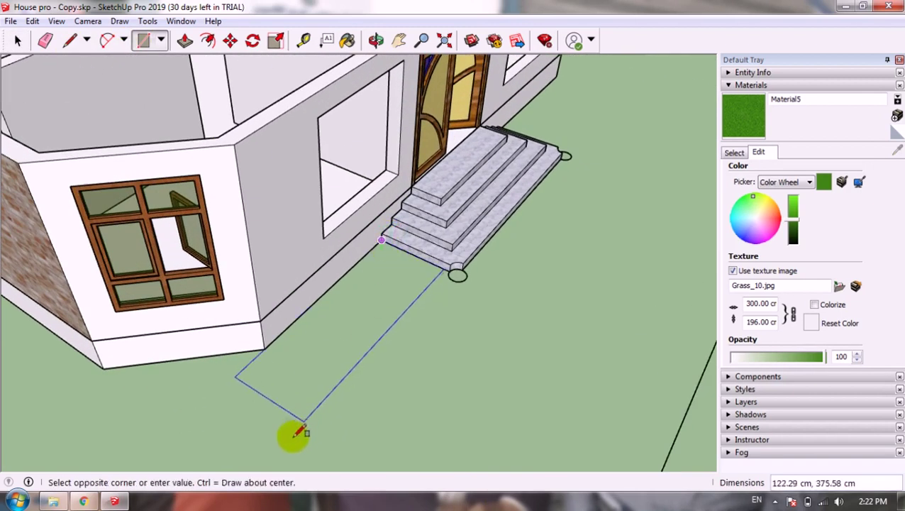
{"action": "left_click", "coordinate": [347, 416]}
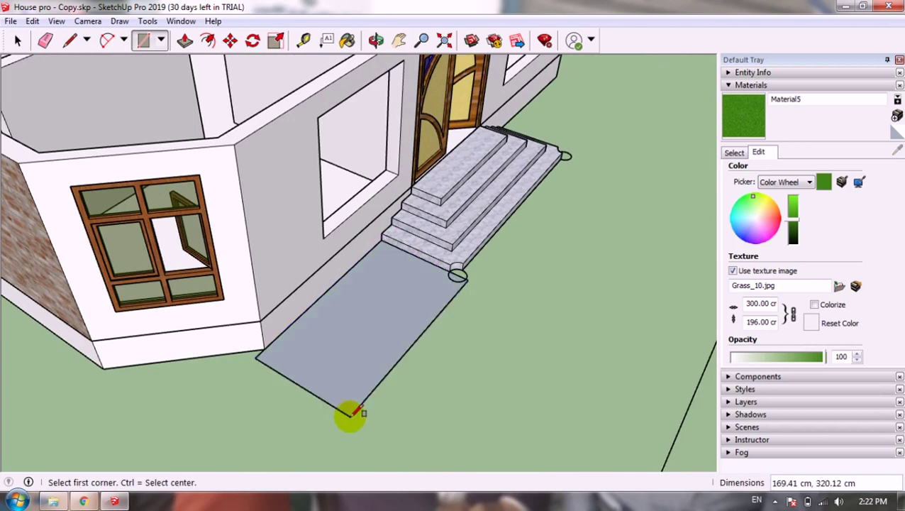
{"action": "scroll", "coordinate": [365, 339], "scroll_direction": "up", "scroll_amount": 5}
{"action": "key", "text": "space"}
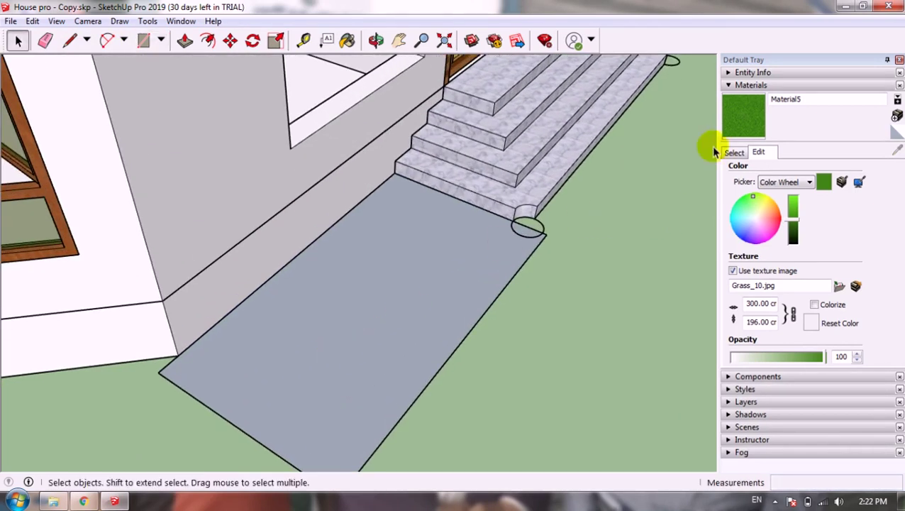
Step: Paint the ground rectangle beside the entrance steps with the new grass material and inspect the texture up close
{"action": "left_click", "coordinate": [739, 130]}
{"action": "left_click", "coordinate": [491, 255]}
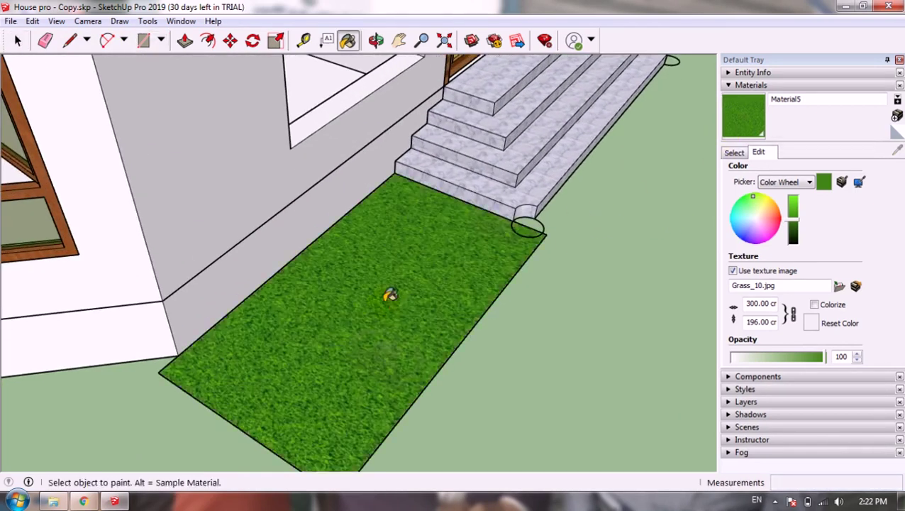
{"action": "scroll", "coordinate": [383, 298], "scroll_direction": "up", "scroll_amount": 5}
{"action": "mouse_move", "coordinate": [412, 307]}
{"action": "middle_mouse_down"}
{"action": "mouse_move", "coordinate": [283, 267]}
{"action": "mouse_move", "coordinate": [374, 252]}
{"action": "middle_mouse_up"}
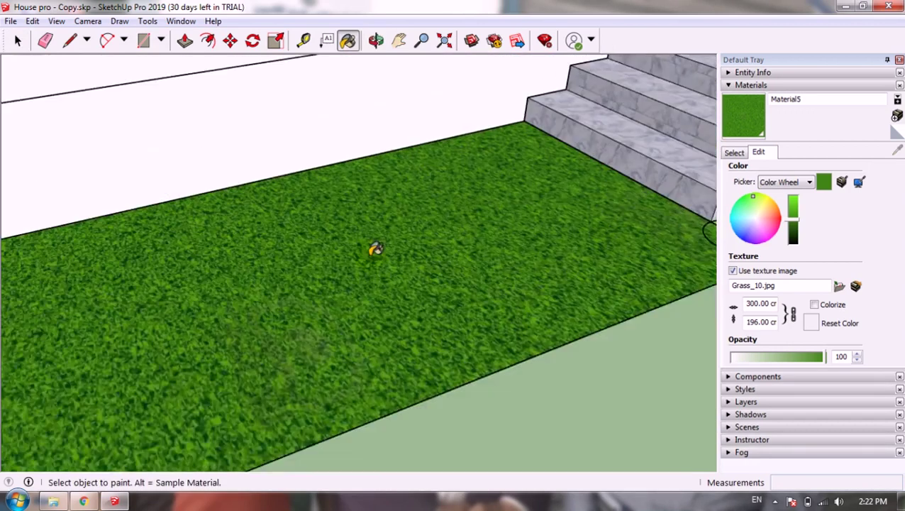
Step: Set the grass material's texture width to 400 cm, keeping its proportions
{"action": "scroll", "coordinate": [603, 230], "scroll_direction": "up", "scroll_amount": 2}
{"action": "left_click_drag", "start_coordinate": [762, 307], "coordinate": [738, 307]}
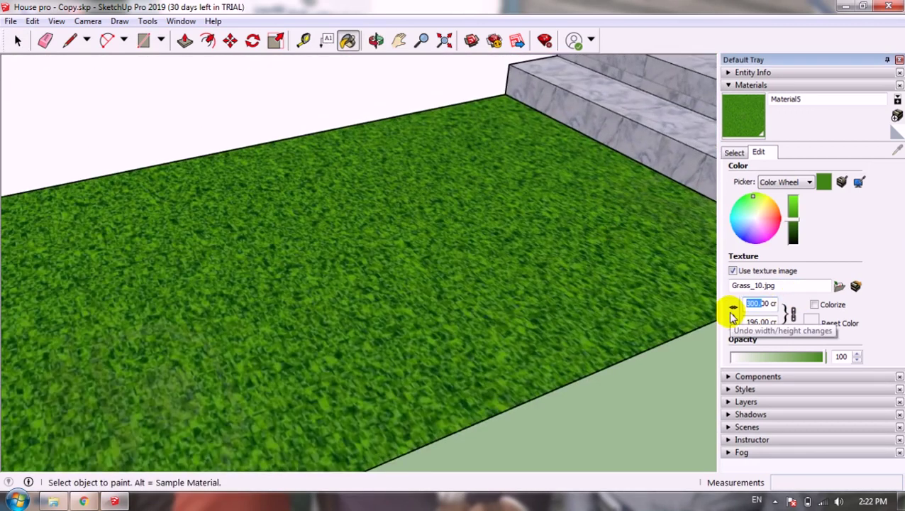
{"action": "type", "text": "4000"}
{"action": "key", "text": "Return"}
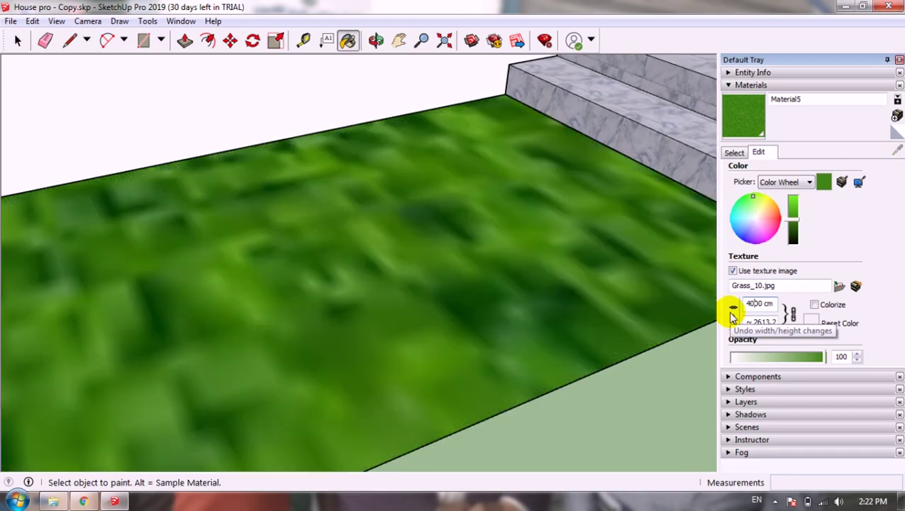
{"action": "key", "text": "Return"}
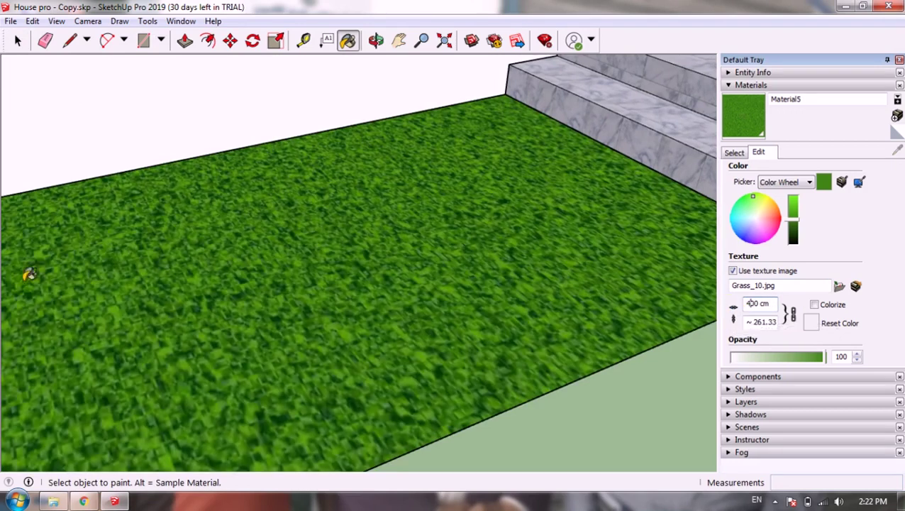
Step: Inspect the rescaled grass on the ground rectangle up close and together with the house front and entrance steps
{"action": "middle_click_drag", "start_coordinate": [374, 232], "coordinate": [367, 240]}
{"action": "scroll", "coordinate": [368, 256], "scroll_direction": "down", "scroll_amount": 5}
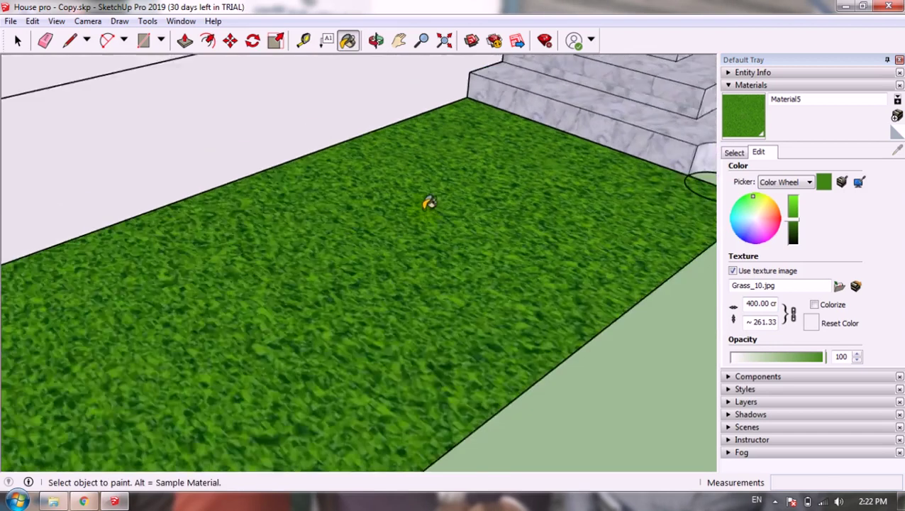
{"action": "middle_click_drag", "start_coordinate": [373, 274], "coordinate": [478, 275]}
{"action": "scroll", "coordinate": [407, 245], "scroll_direction": "up", "scroll_amount": 3}
{"action": "scroll", "coordinate": [410, 266], "scroll_direction": "up", "scroll_amount": 2}
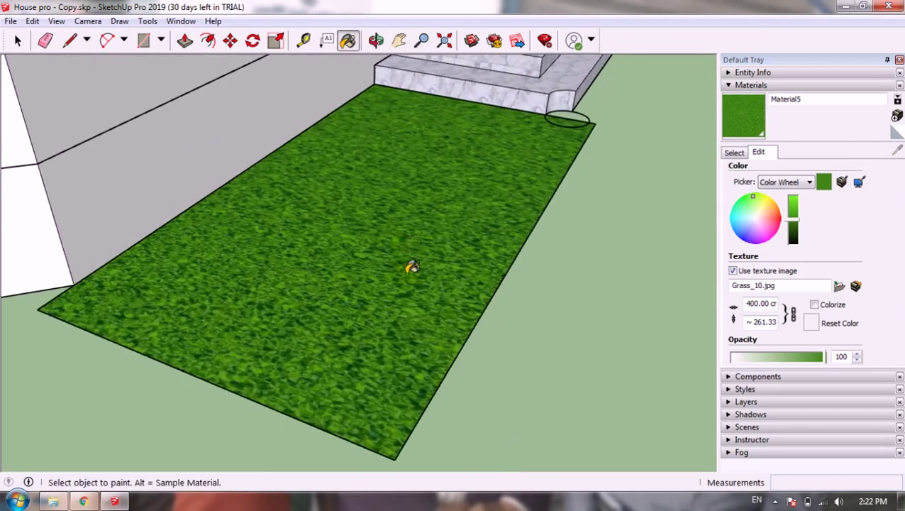
{"action": "scroll", "coordinate": [409, 267], "scroll_direction": "down", "scroll_amount": 2}
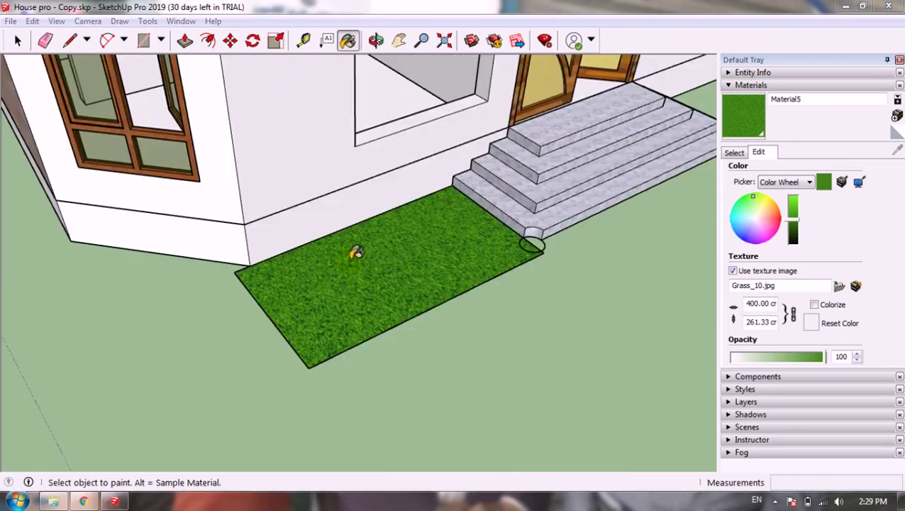
{"action": "scroll", "coordinate": [383, 266], "scroll_direction": "down", "scroll_amount": 5}
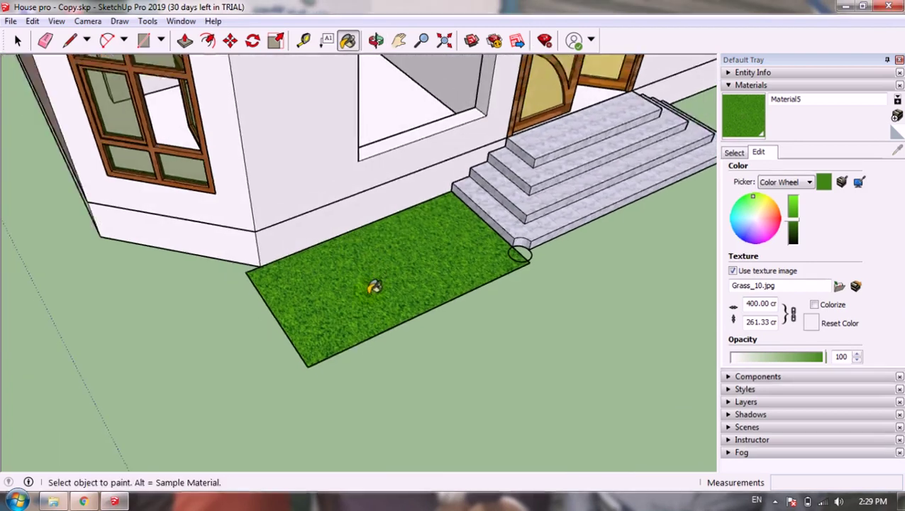
{"action": "scroll", "coordinate": [394, 242], "scroll_direction": "up", "scroll_amount": 4}
{"action": "scroll", "coordinate": [386, 249], "scroll_direction": "down", "scroll_amount": 3}
{"action": "scroll", "coordinate": [378, 233], "scroll_direction": "up", "scroll_amount": 4}
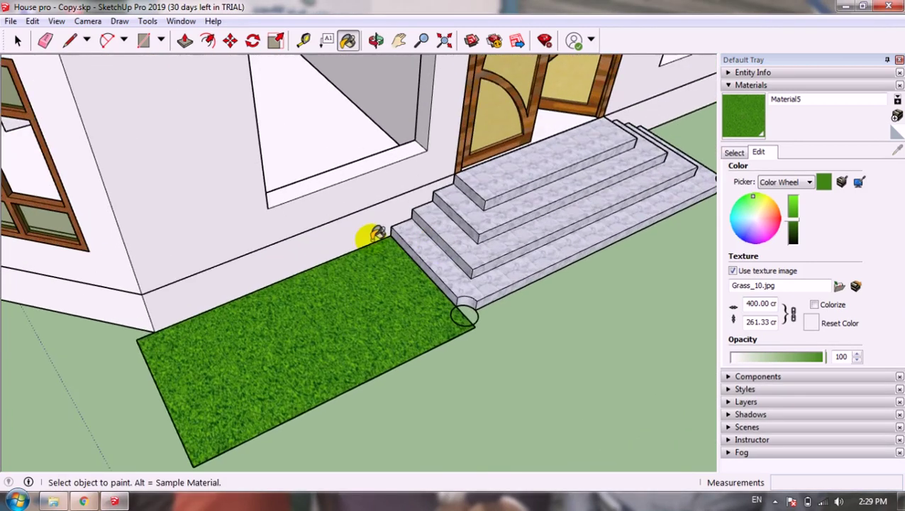
{"action": "middle_click_drag", "start_coordinate": [348, 275], "coordinate": [204, 289]}
{"action": "scroll", "coordinate": [283, 247], "scroll_direction": "down", "scroll_amount": 2}
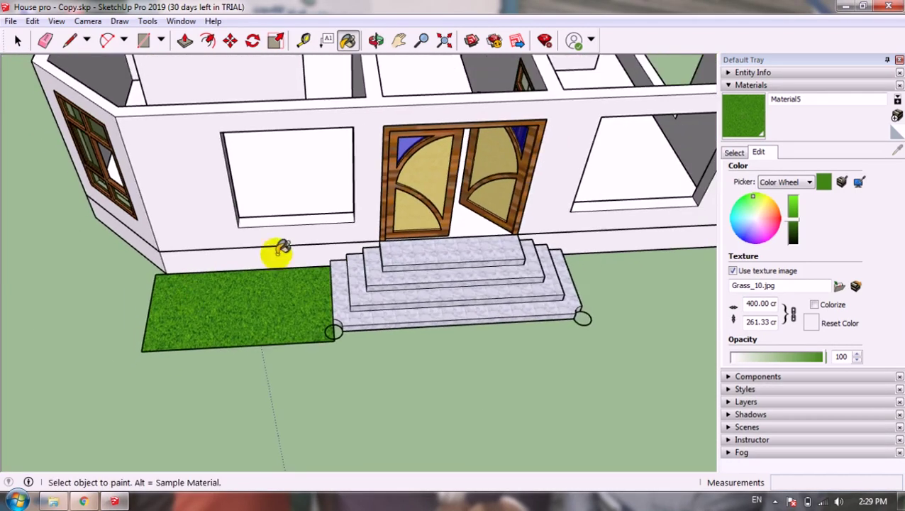
Step: Browse the component library's In Model, My Models and Components collections
{"action": "left_click", "coordinate": [766, 86]}
{"action": "left_click", "coordinate": [773, 97]}
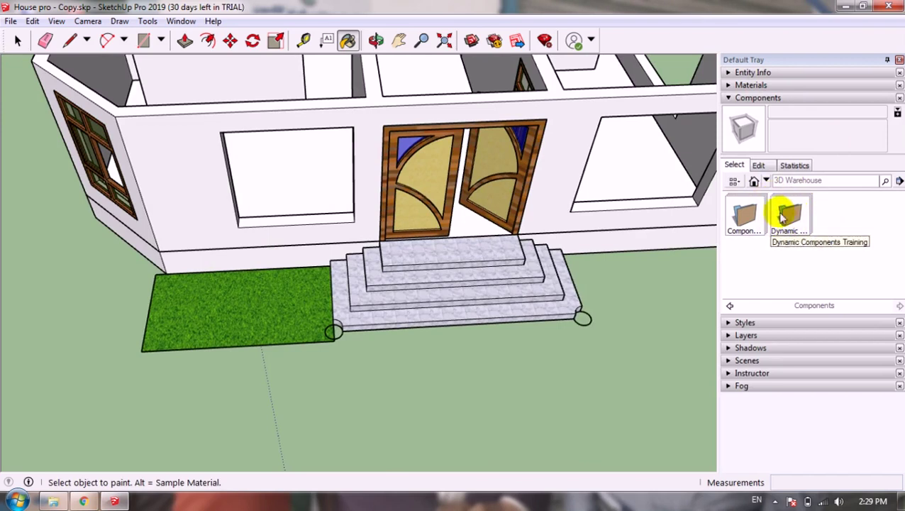
{"action": "left_click", "coordinate": [764, 180]}
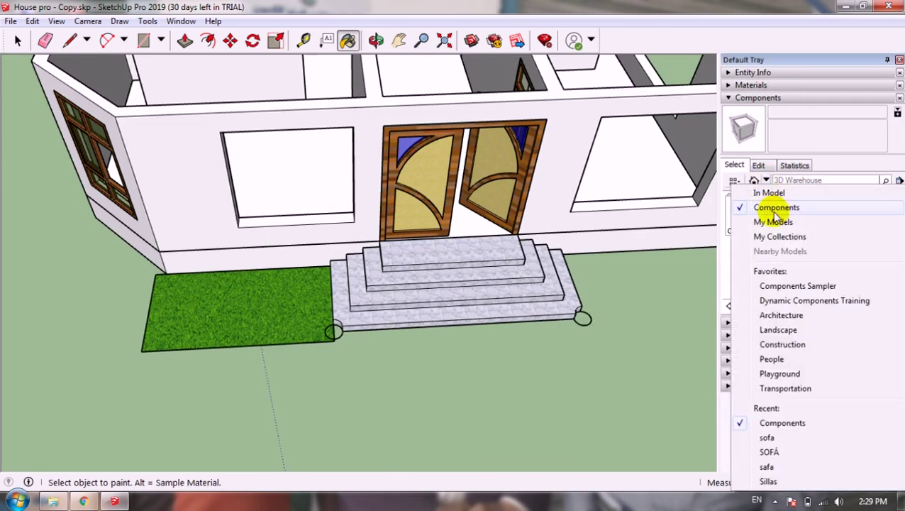
{"action": "left_click", "coordinate": [771, 194]}
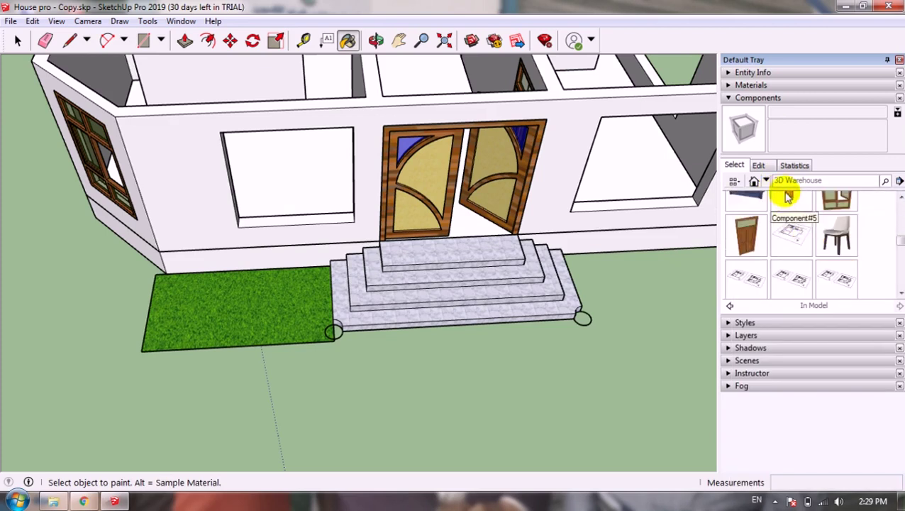
{"action": "left_click", "coordinate": [765, 180]}
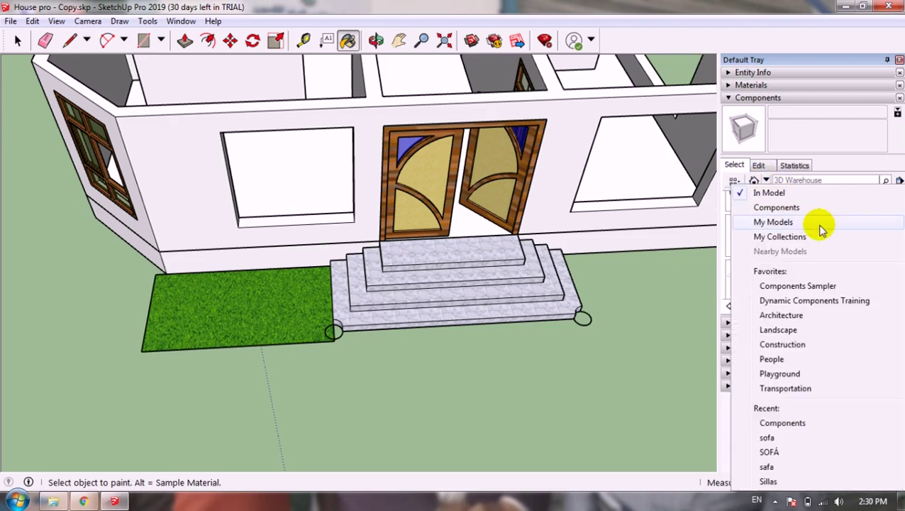
{"action": "left_click", "coordinate": [787, 223]}
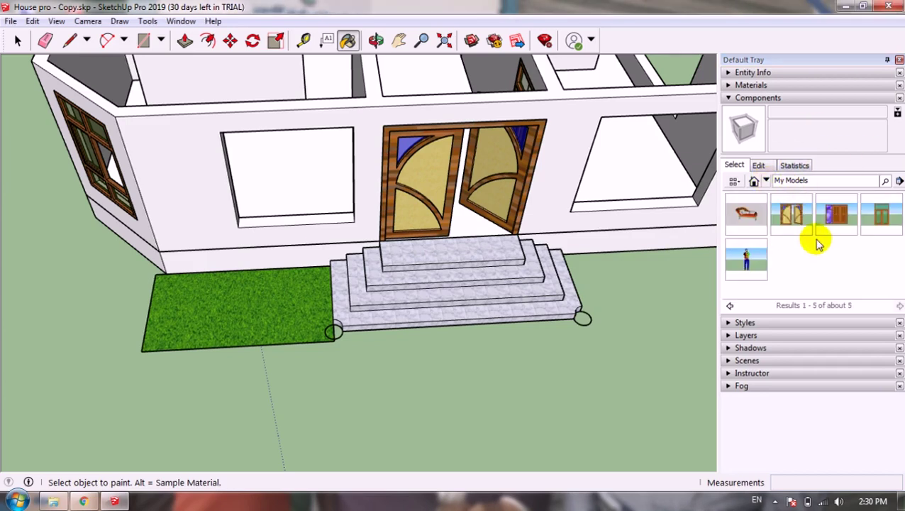
{"action": "left_click", "coordinate": [764, 181]}
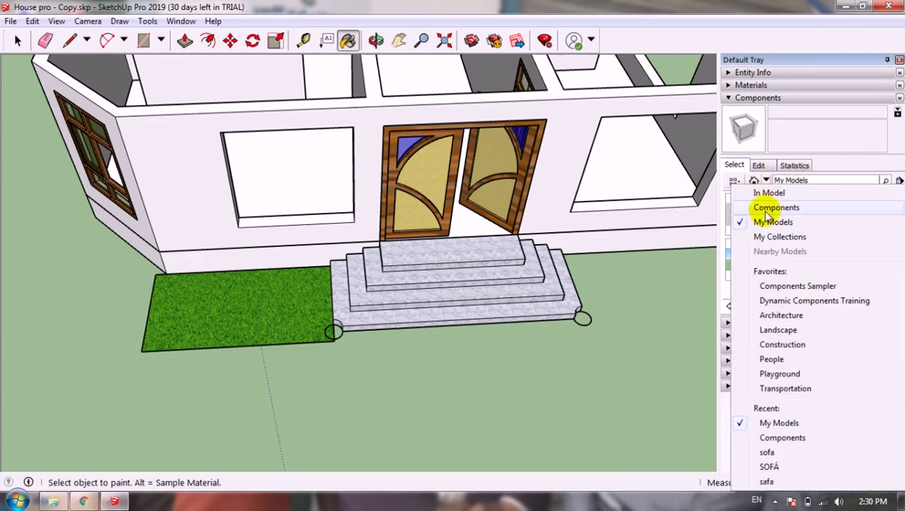
{"action": "left_click", "coordinate": [776, 207]}
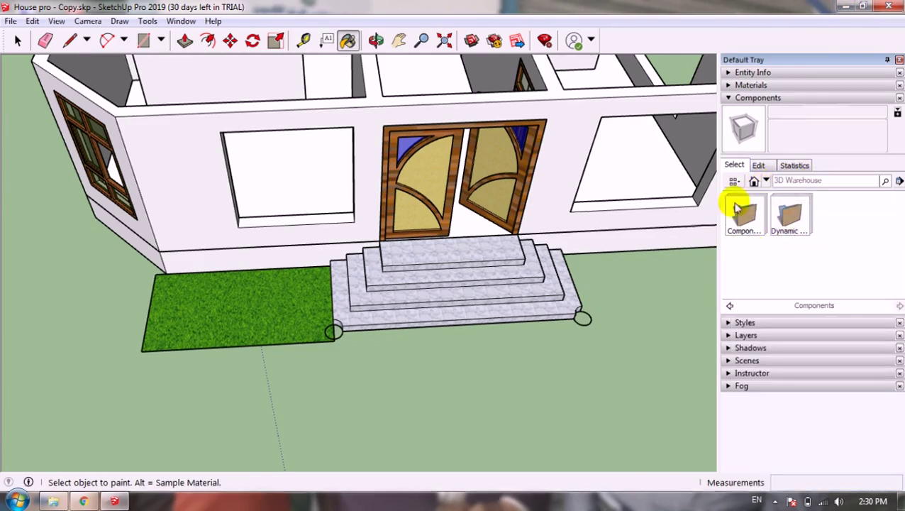
Step: Switch to Windows Explorer and open the compp folder inside Google skich up projects on drive E
{"action": "left_click", "coordinate": [846, 8]}
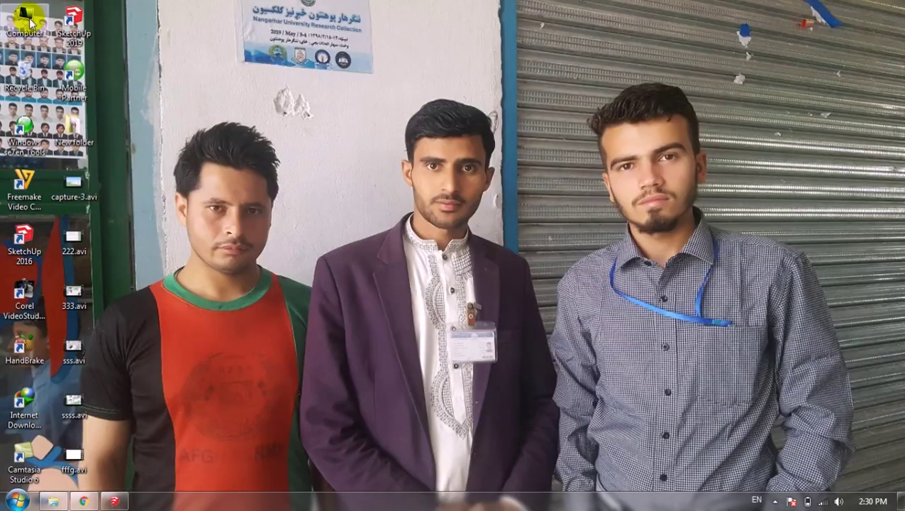
{"action": "double_click", "coordinate": [28, 21]}
{"action": "left_click", "coordinate": [520, 113]}
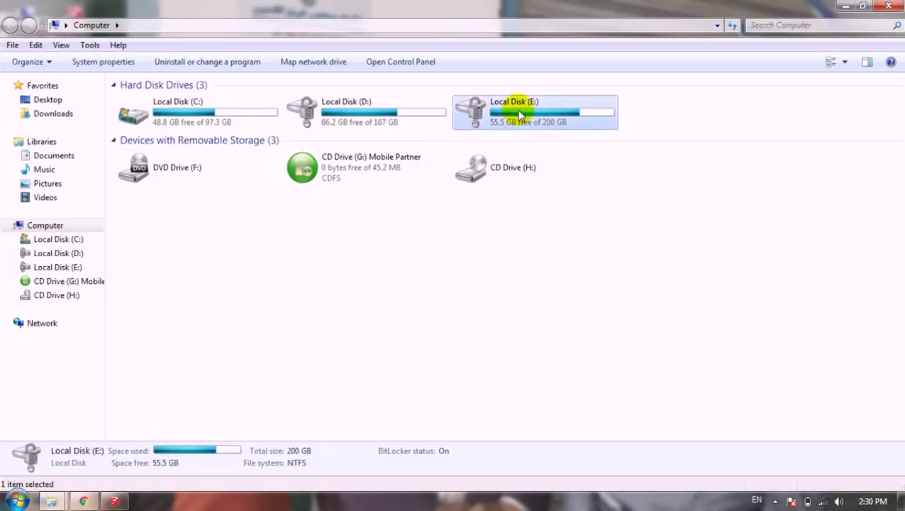
{"action": "double_click", "coordinate": [520, 114]}
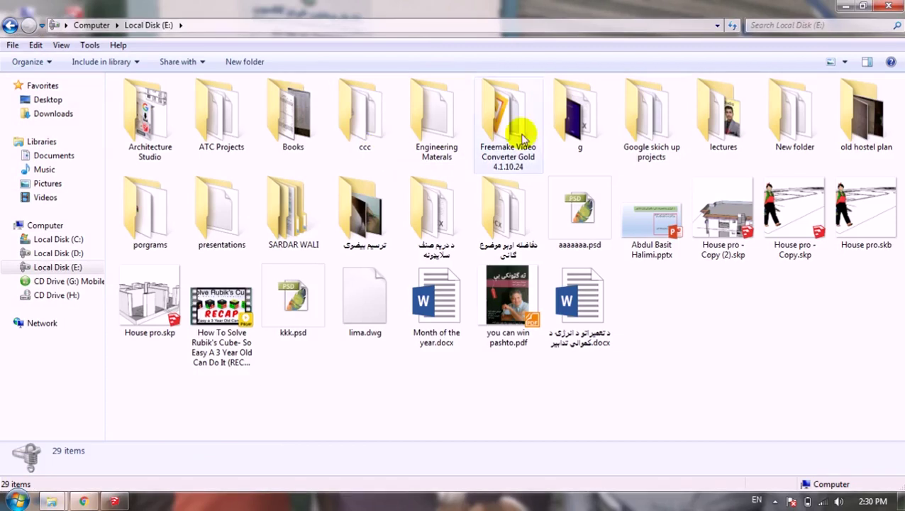
{"action": "double_click", "coordinate": [667, 127]}
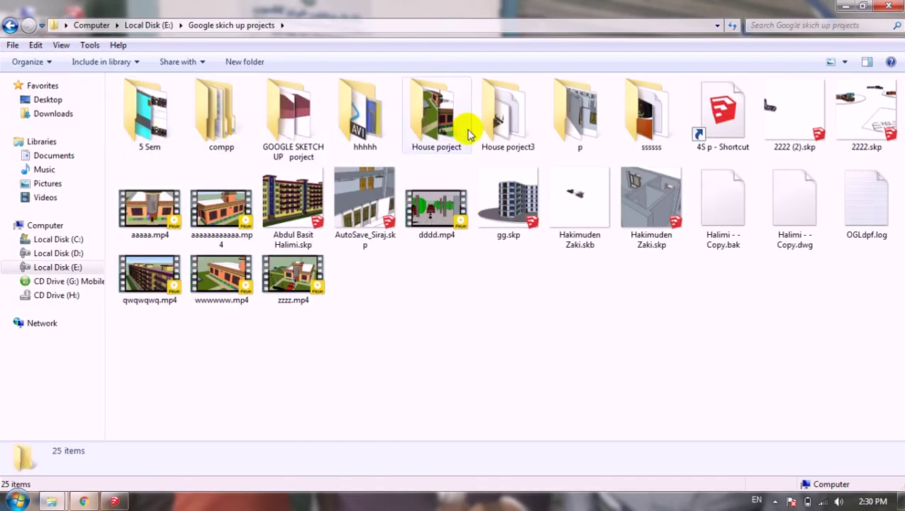
{"action": "left_click", "coordinate": [229, 108]}
{"action": "double_click", "coordinate": [228, 107]}
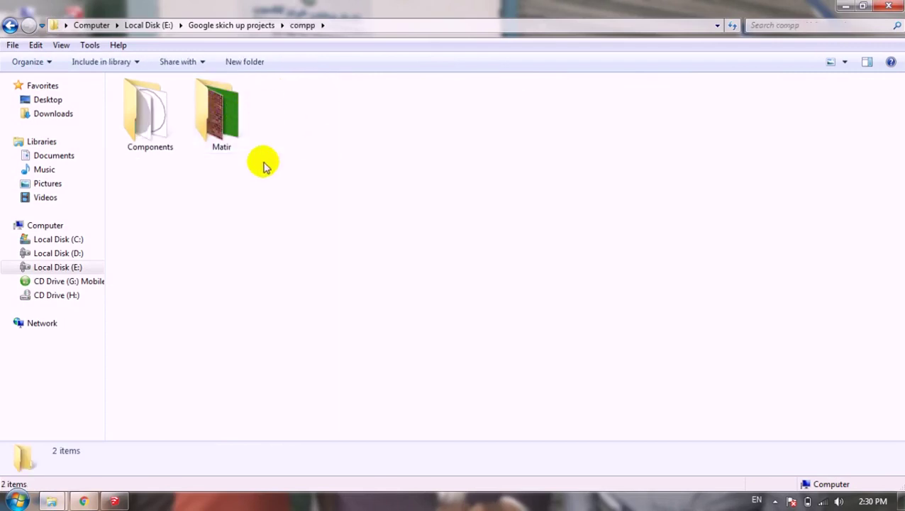
Step: Check the contents of the Matir and Components folders in compp, and copy the Components folder
{"action": "double_click", "coordinate": [220, 126]}
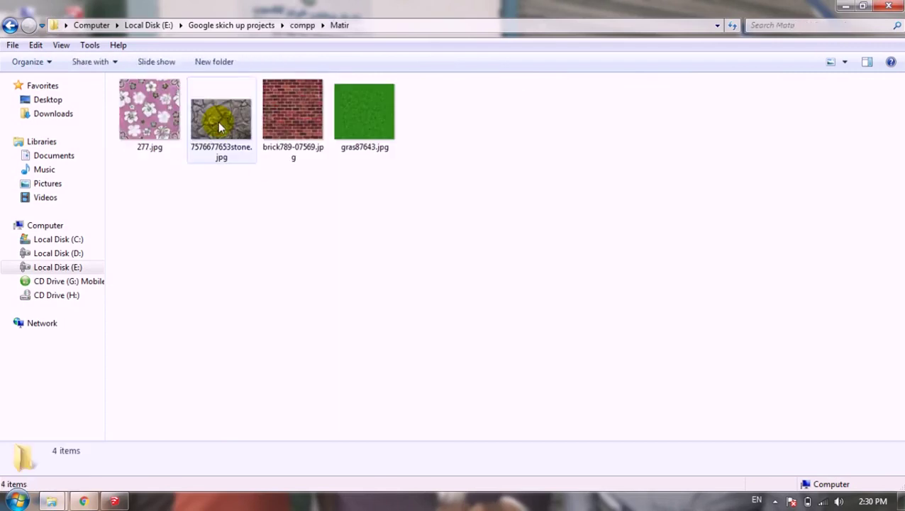
{"action": "left_click", "coordinate": [9, 26]}
{"action": "double_click", "coordinate": [142, 112]}
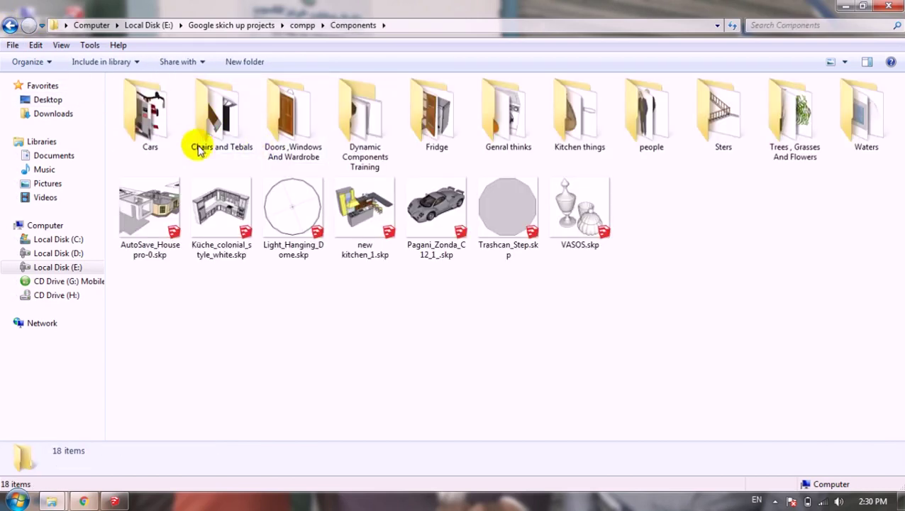
{"action": "left_click", "coordinate": [9, 26]}
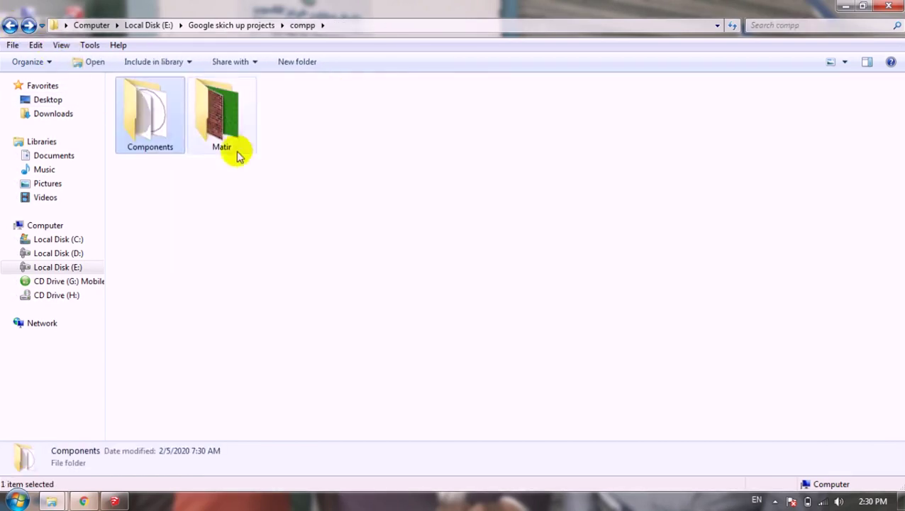
{"action": "right_click", "coordinate": [149, 126]}
{"action": "left_click", "coordinate": [181, 360]}
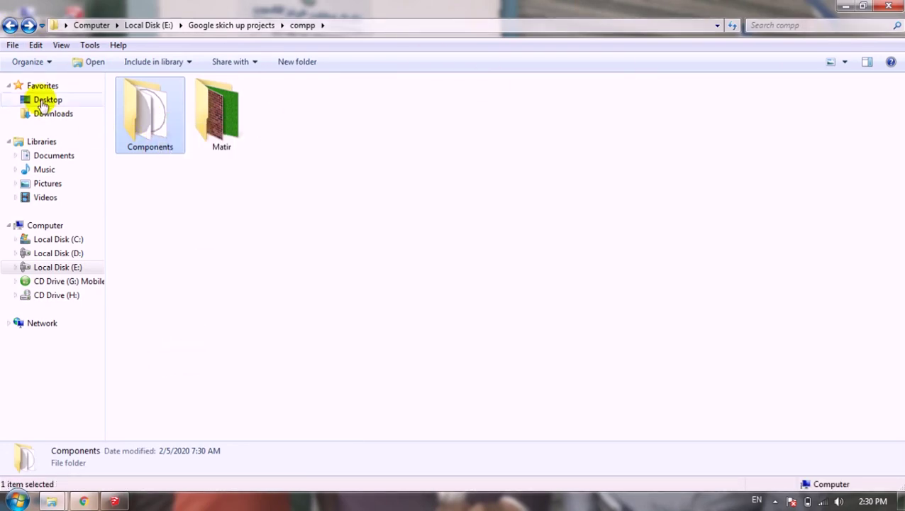
Step: Open drive C and set the Windows Folder Options to show hidden files, folders and drives
{"action": "left_click", "coordinate": [48, 241]}
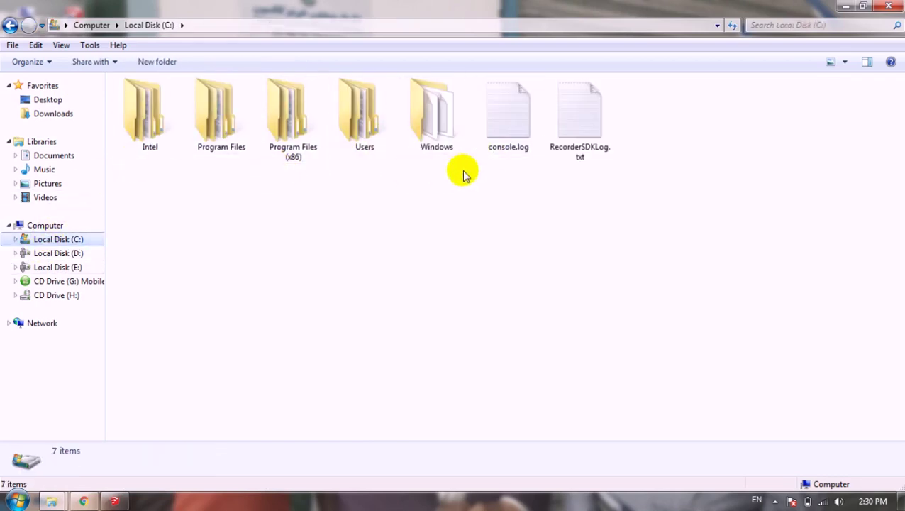
{"action": "left_click", "coordinate": [17, 501]}
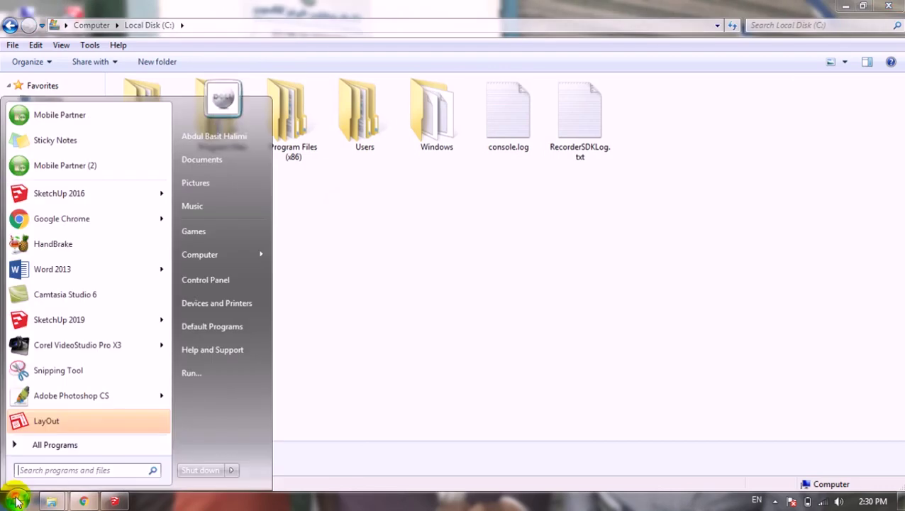
{"action": "left_click", "coordinate": [206, 281]}
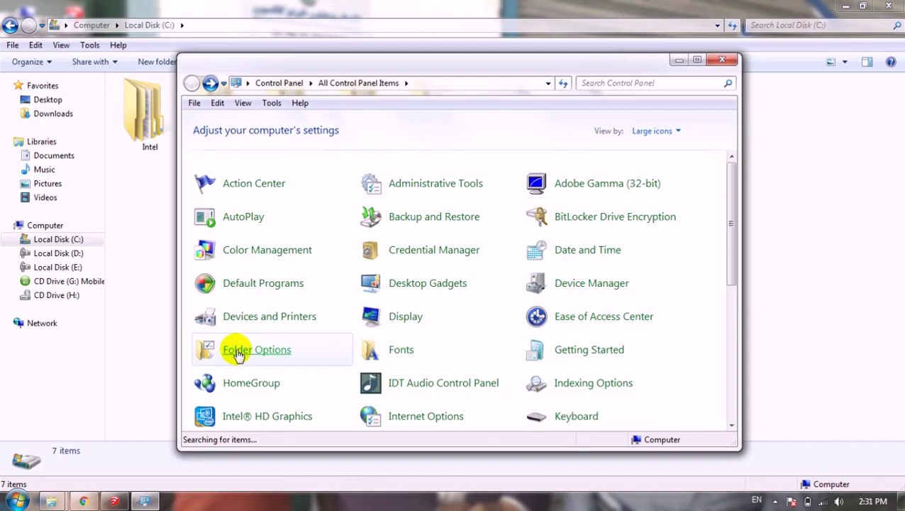
{"action": "left_click", "coordinate": [237, 352]}
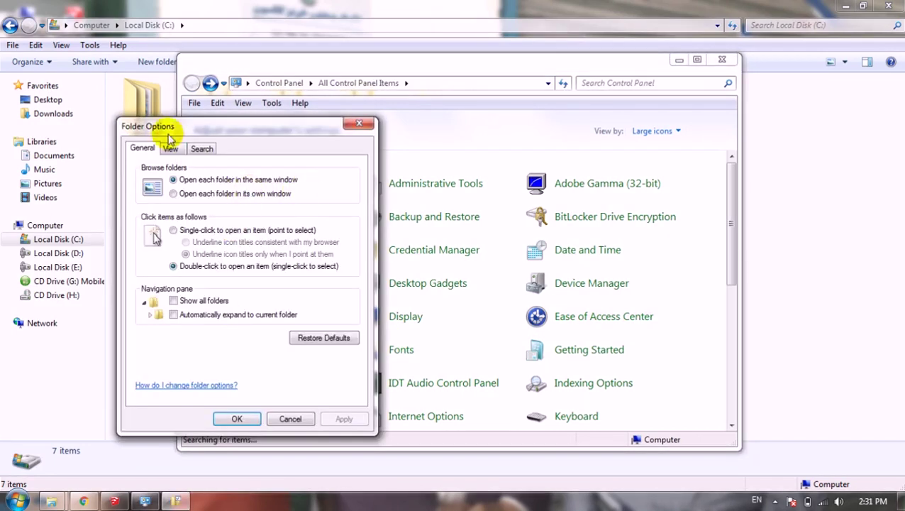
{"action": "left_click", "coordinate": [171, 149]}
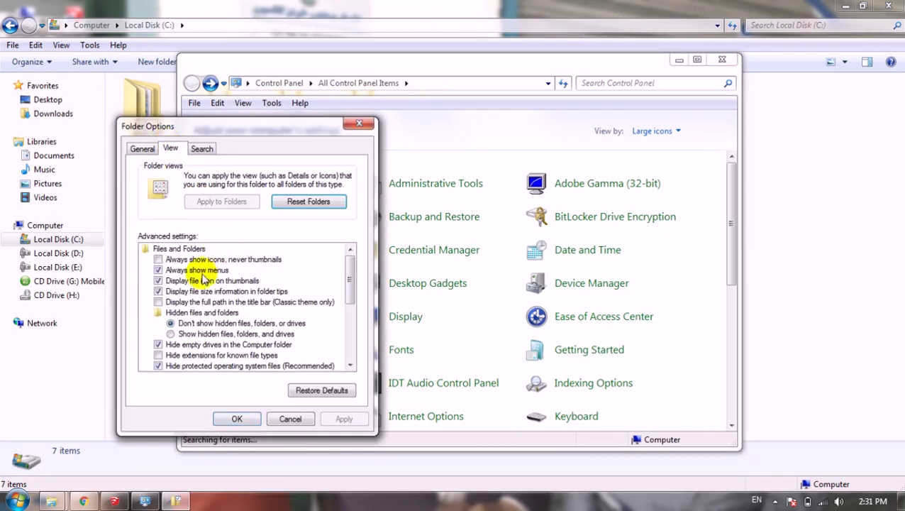
{"action": "left_click", "coordinate": [171, 333]}
{"action": "left_click", "coordinate": [340, 419]}
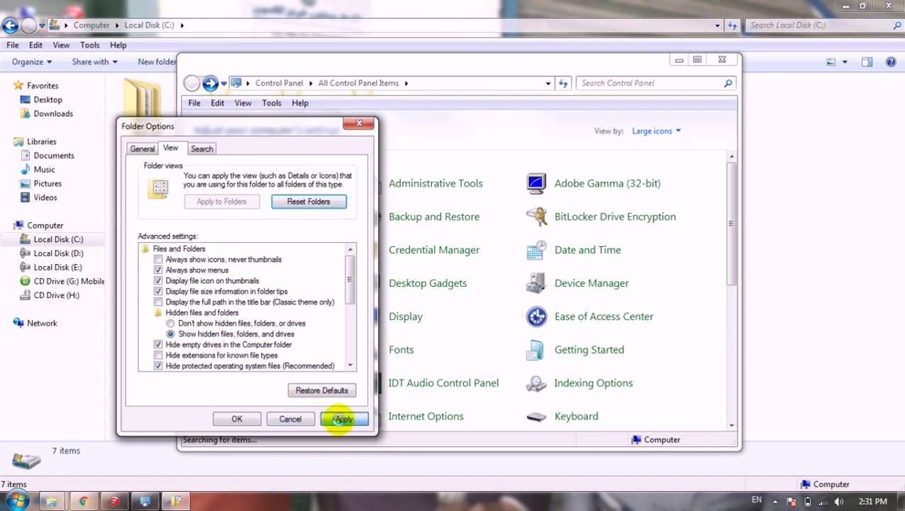
{"action": "left_click", "coordinate": [236, 419]}
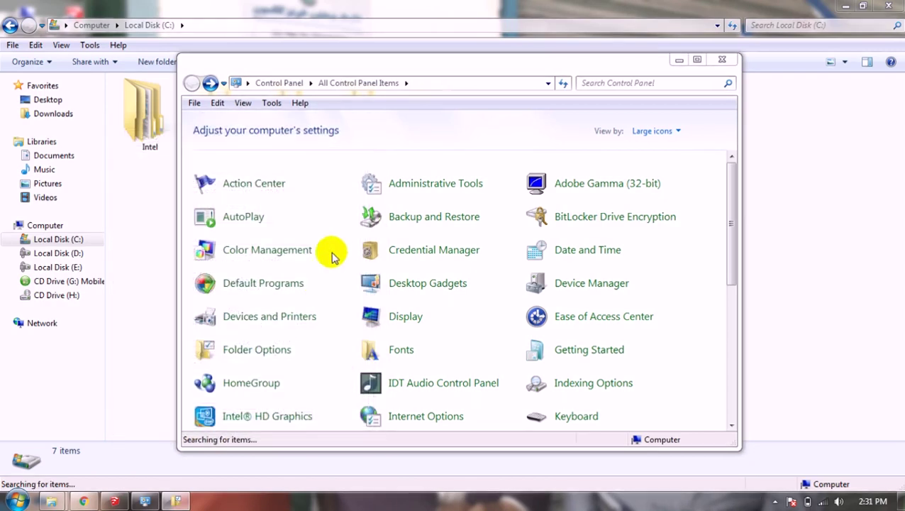
{"action": "left_click", "coordinate": [732, 58]}
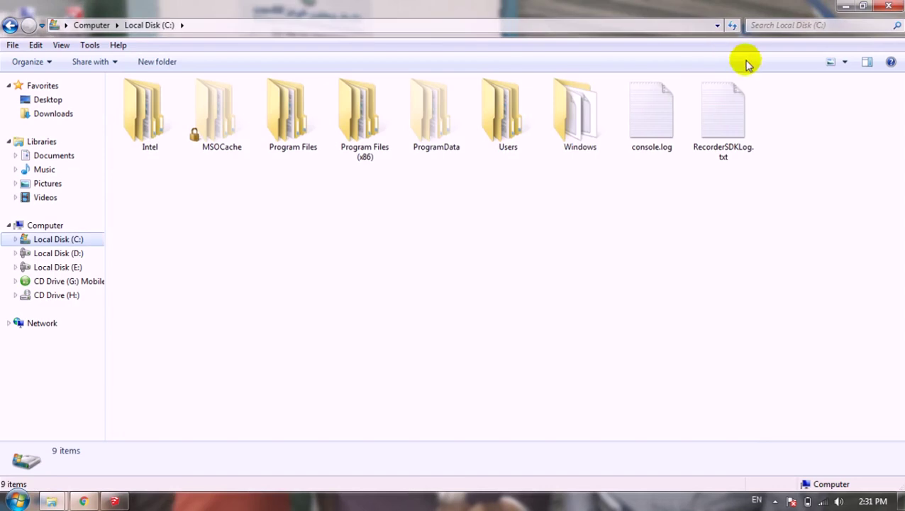
Step: Open the Components folder under ProgramData, SketchUp, SketchUp 2019, SketchUp on drive C
{"action": "double_click", "coordinate": [436, 122]}
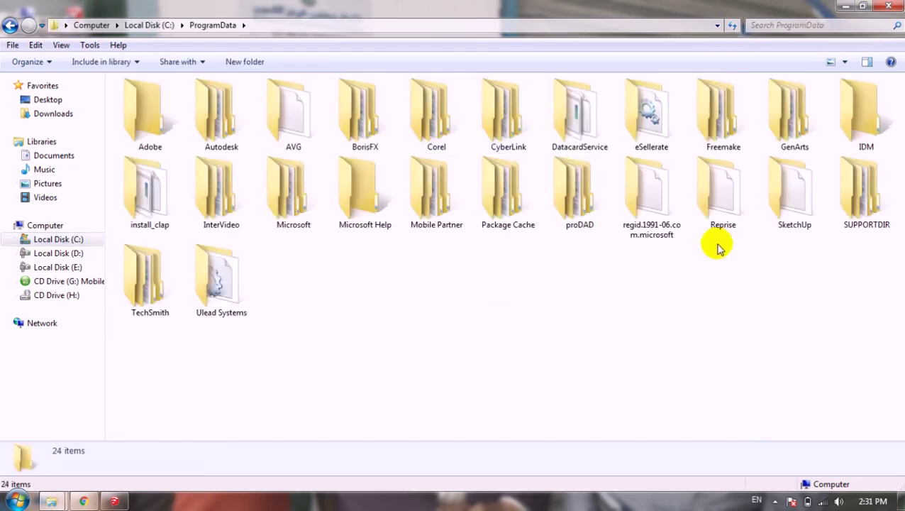
{"action": "double_click", "coordinate": [794, 195]}
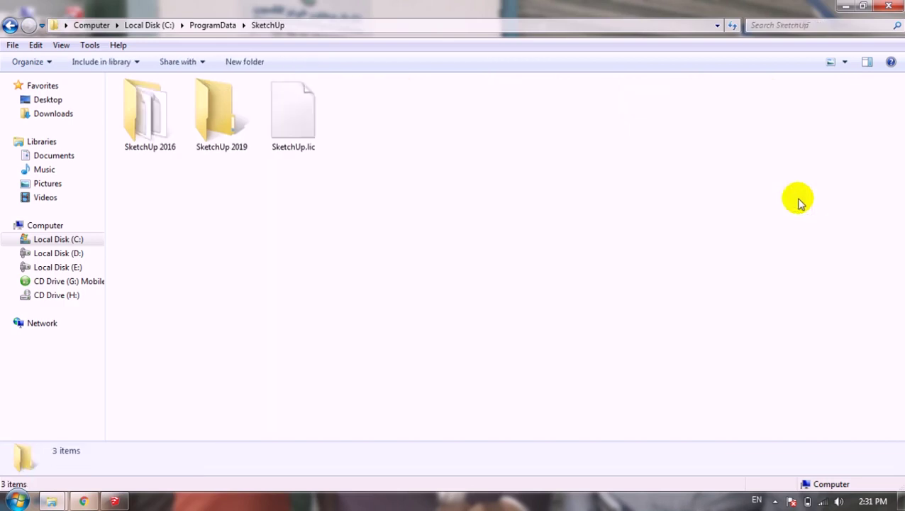
{"action": "double_click", "coordinate": [222, 110]}
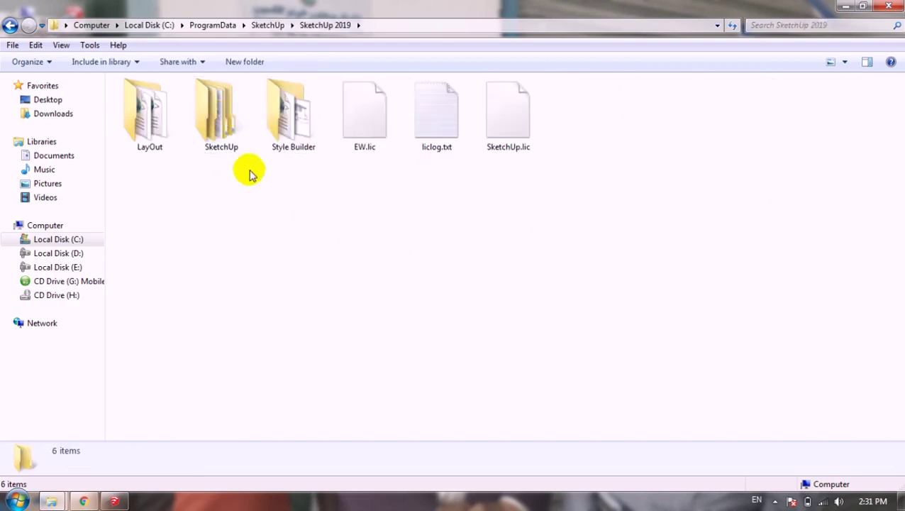
{"action": "double_click", "coordinate": [217, 119]}
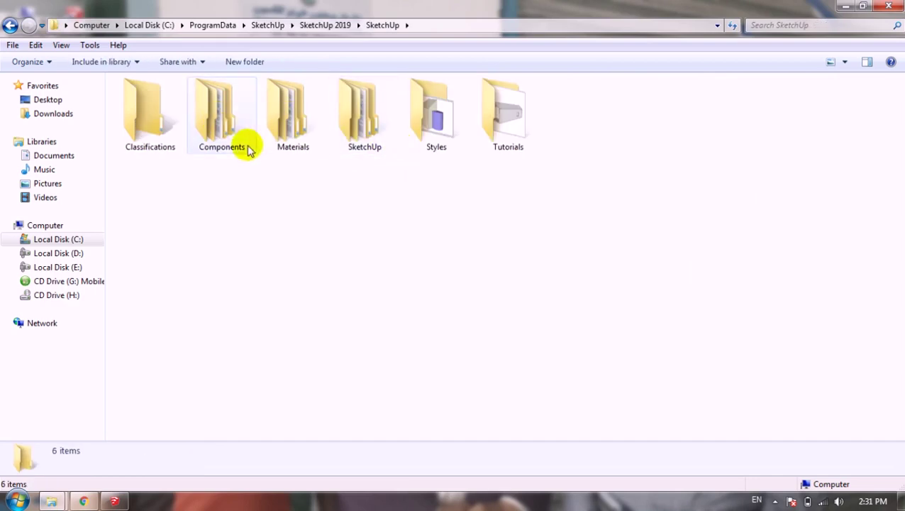
{"action": "double_click", "coordinate": [227, 121]}
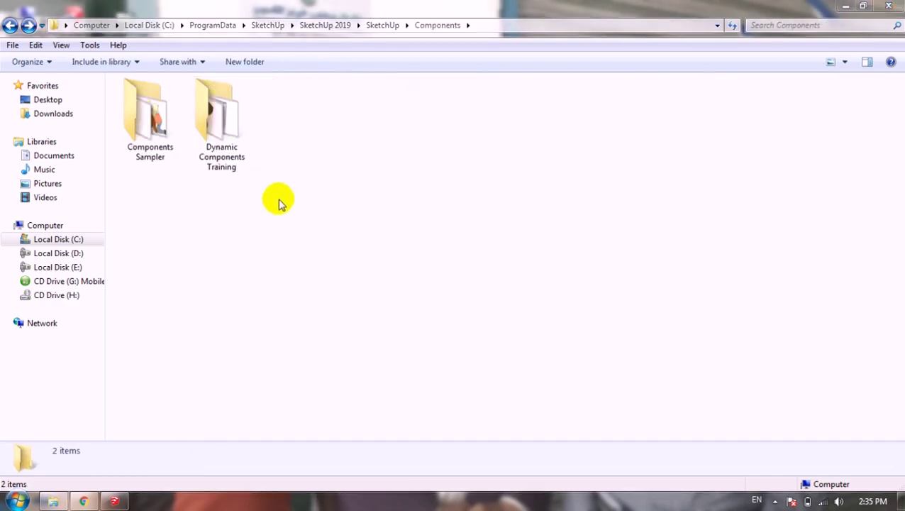
Step: Paste the copied component files into SketchUp 2019's Components folder and minimize the copy progress window
{"action": "right_click", "coordinate": [315, 151]}
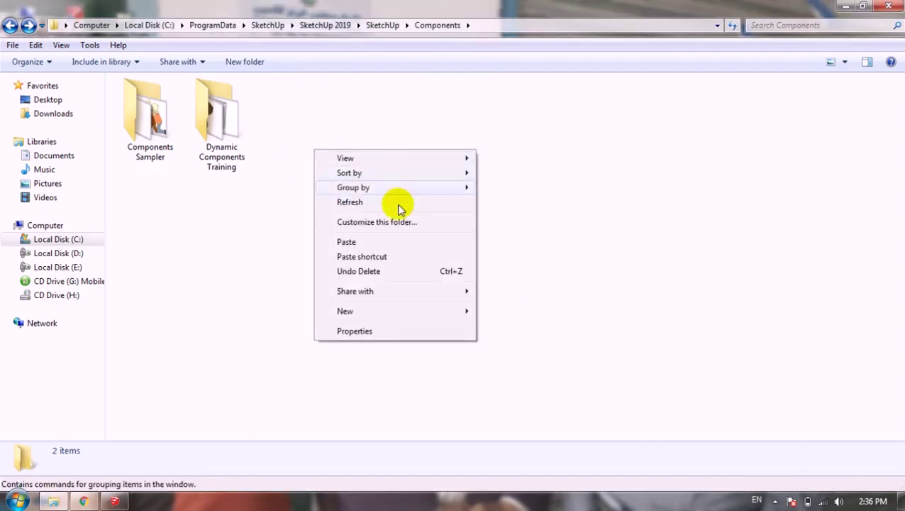
{"action": "left_click", "coordinate": [368, 242]}
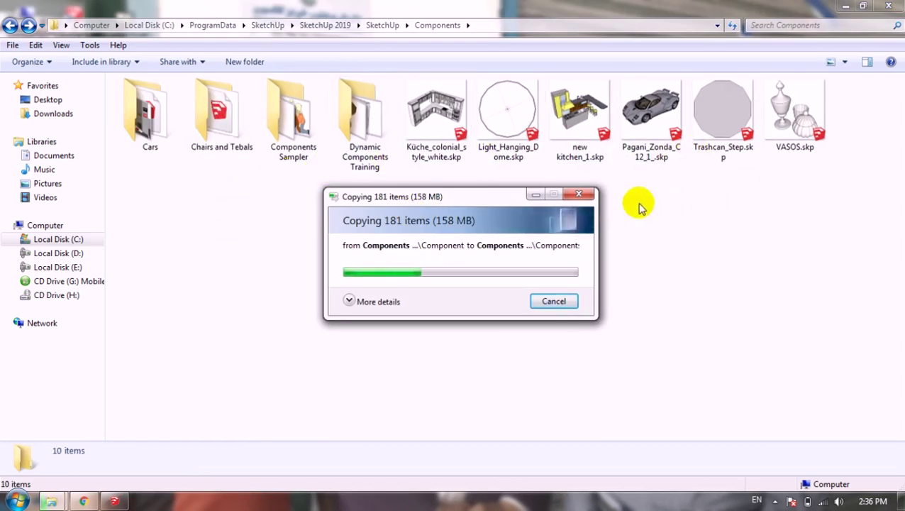
{"action": "left_click", "coordinate": [530, 195]}
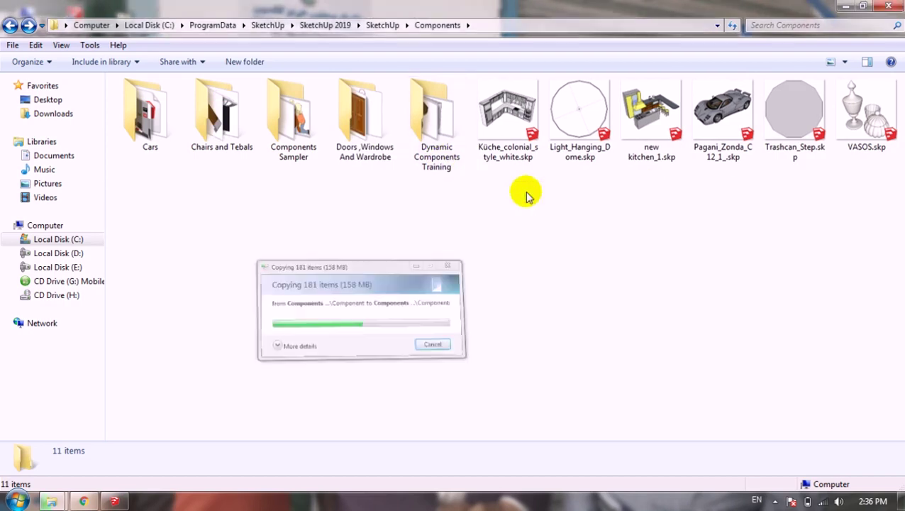
Step: Check the contents of the pasted Chairs and Tebals and Cars folders, and return to the Components folder
{"action": "double_click", "coordinate": [204, 103]}
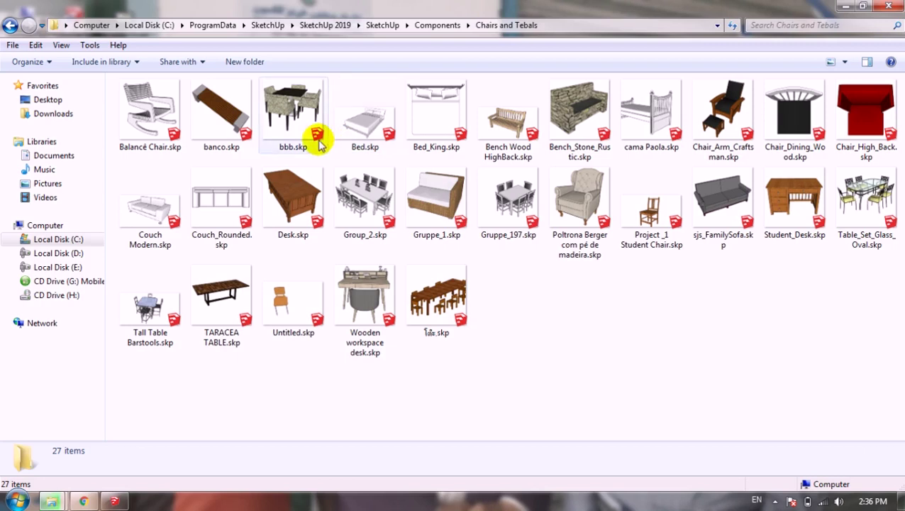
{"action": "left_click", "coordinate": [10, 25]}
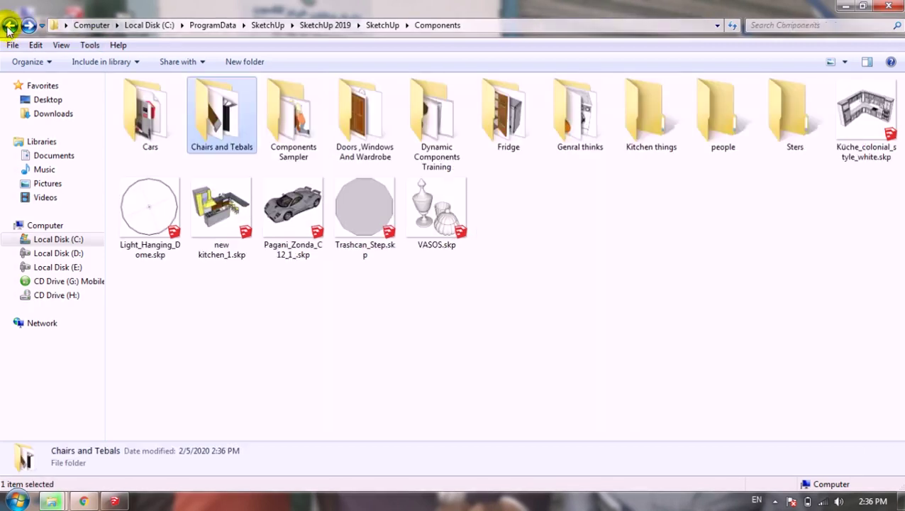
{"action": "double_click", "coordinate": [156, 122]}
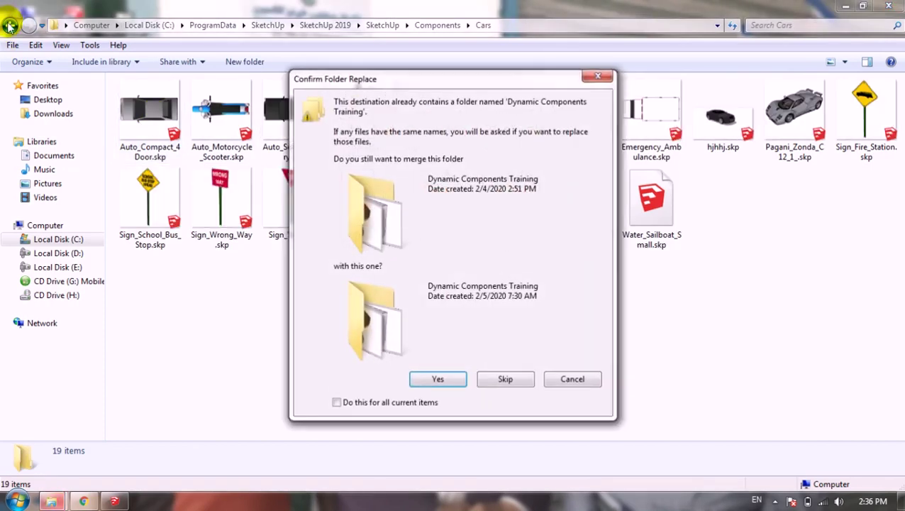
{"action": "left_click", "coordinate": [10, 25]}
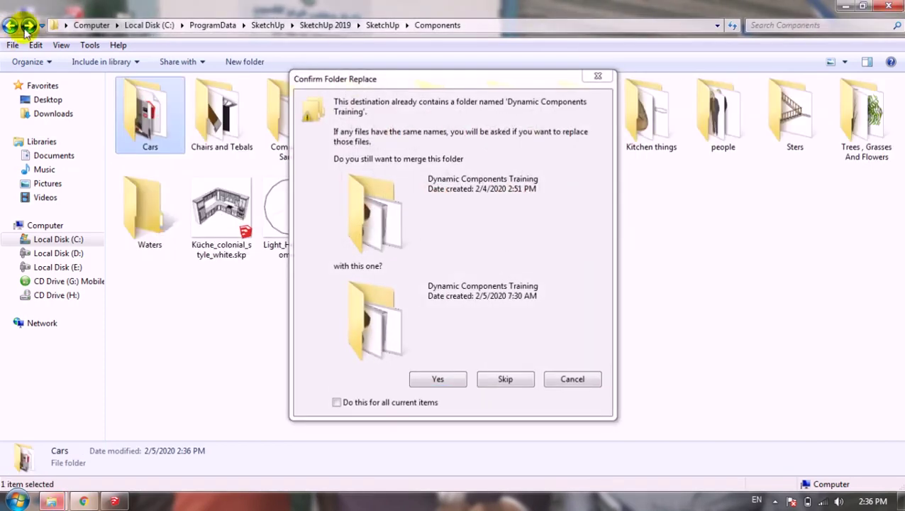
Step: Merge the Dynamic Components Training folder with the existing one, skipping the files that already exist
{"action": "left_click", "coordinate": [459, 381]}
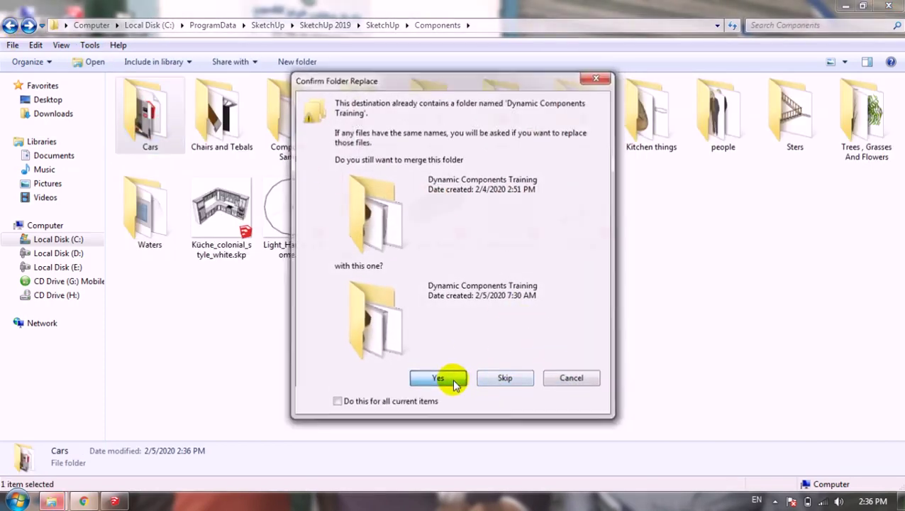
{"action": "left_click", "coordinate": [511, 407]}
{"action": "left_click", "coordinate": [510, 407]}
{"action": "left_click", "coordinate": [510, 406]}
{"action": "left_click", "coordinate": [509, 406]}
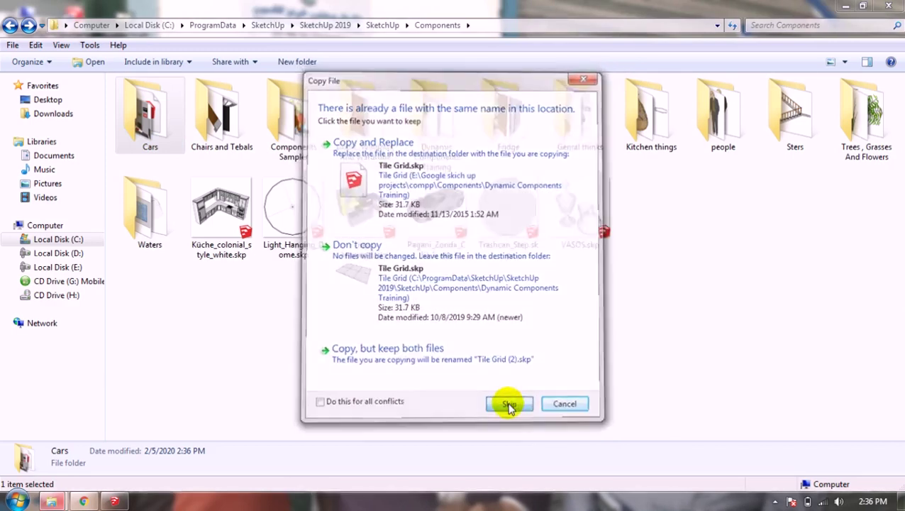
{"action": "left_click", "coordinate": [509, 406]}
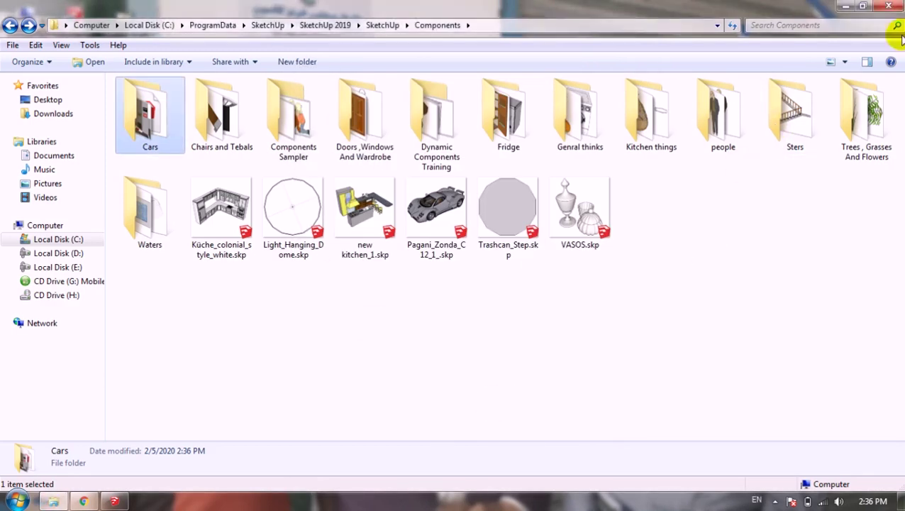
Step: Close the Components folder window, switch to SketchUp and reload the Components collection
{"action": "left_click", "coordinate": [891, 6]}
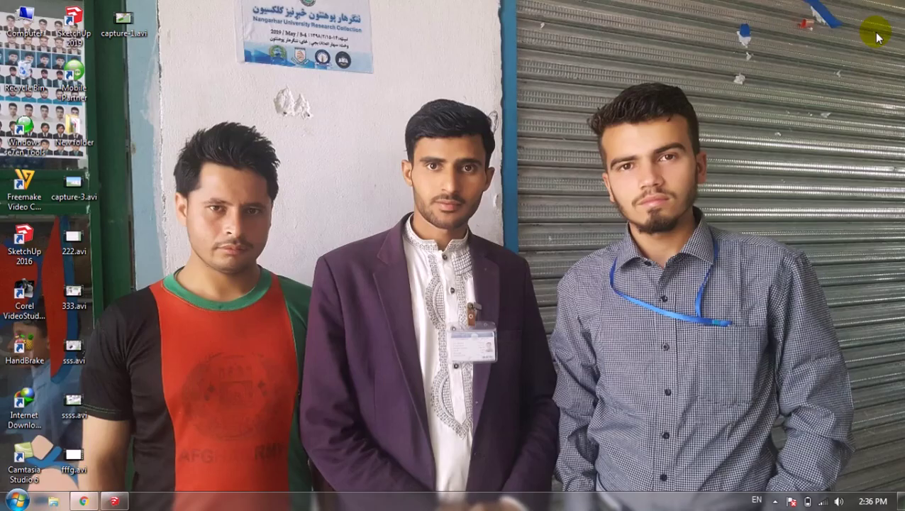
{"action": "left_click", "coordinate": [115, 501]}
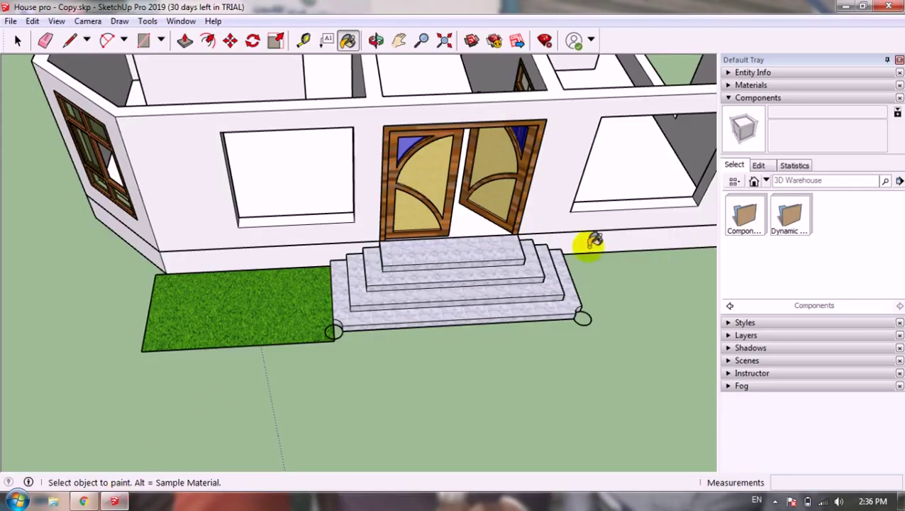
{"action": "left_click", "coordinate": [766, 181]}
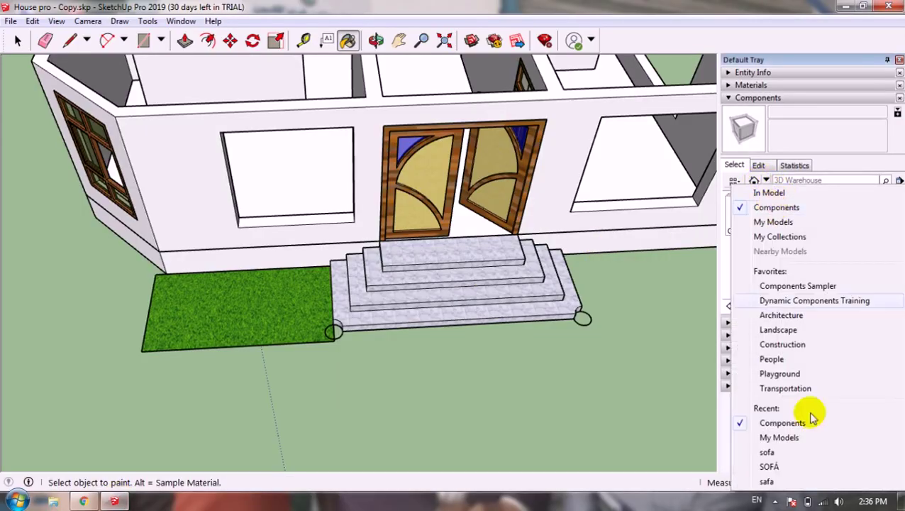
{"action": "left_click", "coordinate": [766, 208]}
Step: Look through the added folders and models in the Components collection
{"action": "scroll", "coordinate": [793, 218], "scroll_direction": "down", "scroll_amount": 2}
{"action": "scroll", "coordinate": [796, 241], "scroll_direction": "up", "scroll_amount": 2}
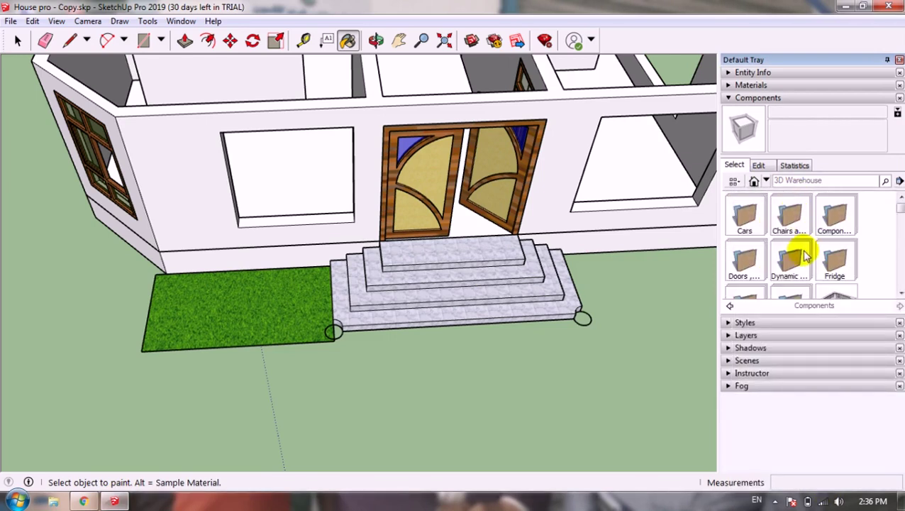
{"action": "scroll", "coordinate": [786, 234], "scroll_direction": "down", "scroll_amount": 4}
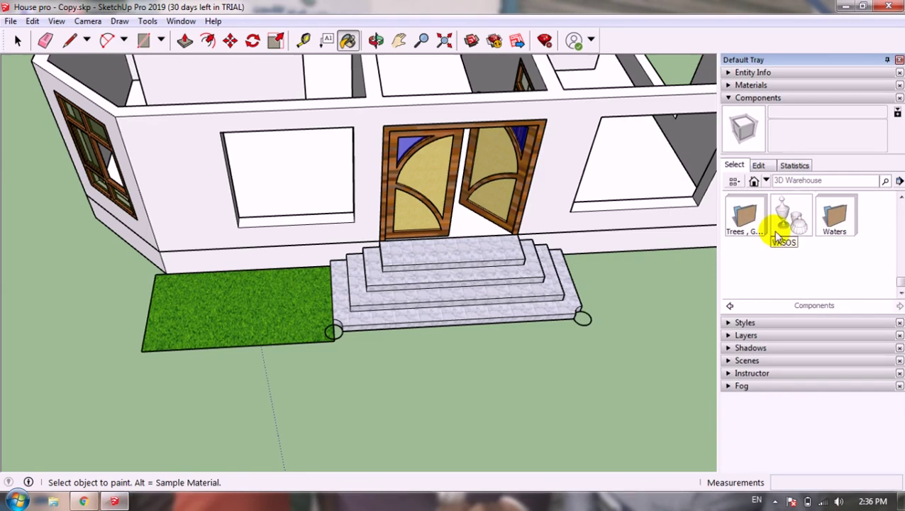
{"action": "scroll", "coordinate": [791, 232], "scroll_direction": "up", "scroll_amount": 4}
{"action": "scroll", "coordinate": [808, 234], "scroll_direction": "down", "scroll_amount": 3}
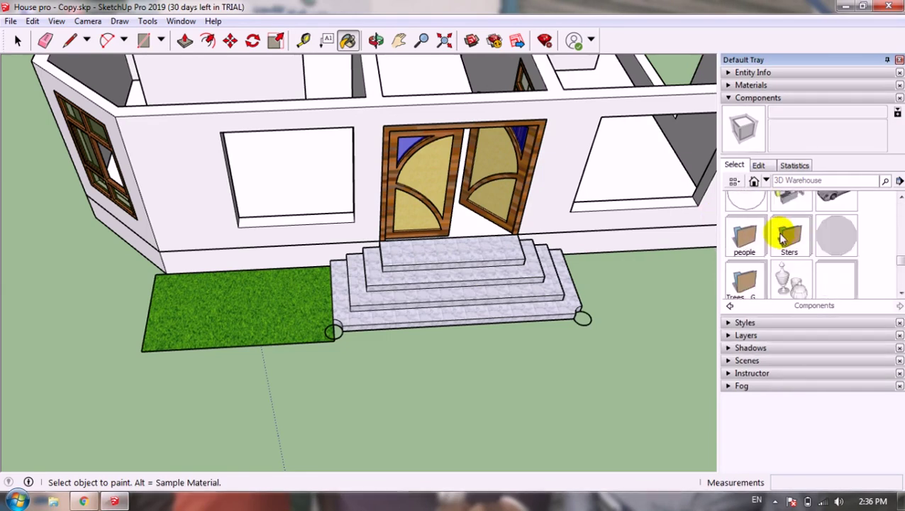
{"action": "scroll", "coordinate": [805, 233], "scroll_direction": "up", "scroll_amount": 1}
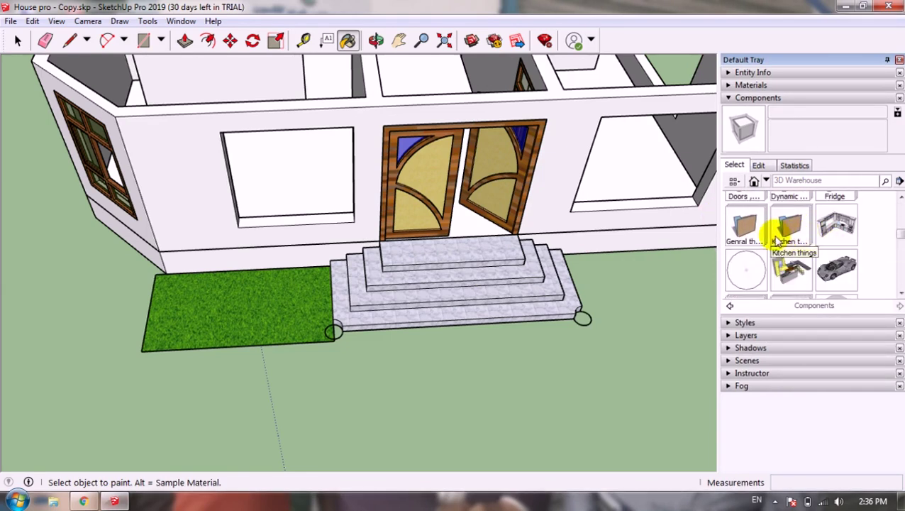
{"action": "scroll", "coordinate": [787, 230], "scroll_direction": "up", "scroll_amount": 2}
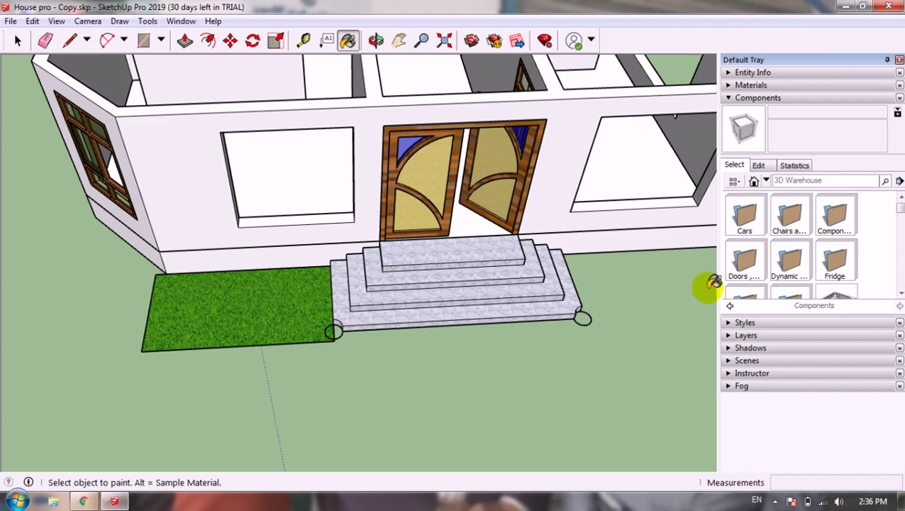
Step: Place the Group#8 door-and-window component from Doors ,Windows And Wardrobe on the ground beside the entrance steps
{"action": "left_click", "coordinate": [741, 259]}
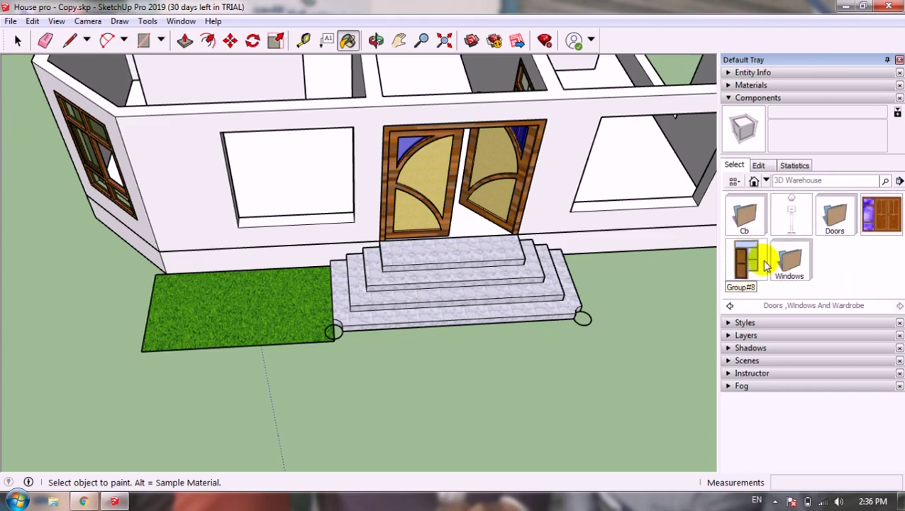
{"action": "left_click", "coordinate": [622, 255]}
{"action": "middle_click_drag", "start_coordinate": [622, 263], "coordinate": [790, 268]}
{"action": "key", "text": "m"}
{"action": "scroll", "coordinate": [596, 111], "scroll_direction": "down", "scroll_amount": 3}
{"action": "scroll", "coordinate": [505, 244], "scroll_direction": "up", "scroll_amount": 3}
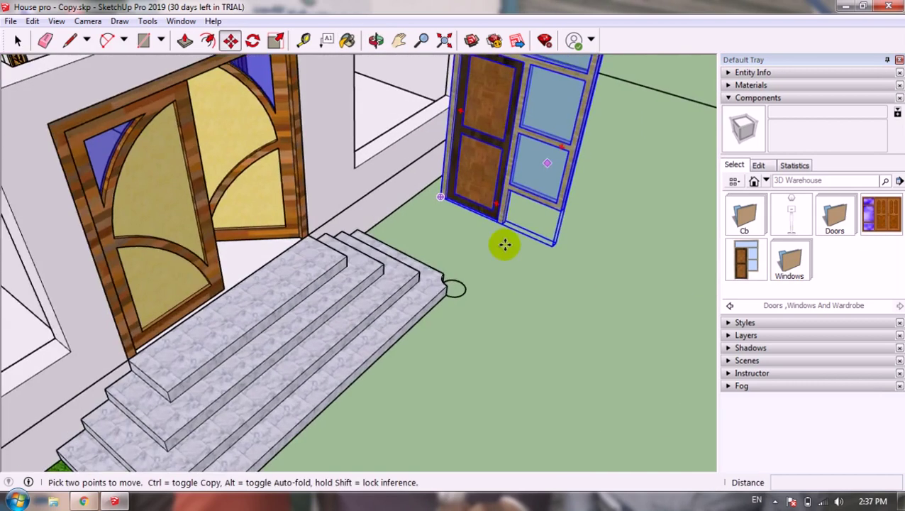
{"action": "scroll", "coordinate": [551, 148], "scroll_direction": "down", "scroll_amount": 2}
{"action": "scroll", "coordinate": [551, 147], "scroll_direction": "up", "scroll_amount": 3}
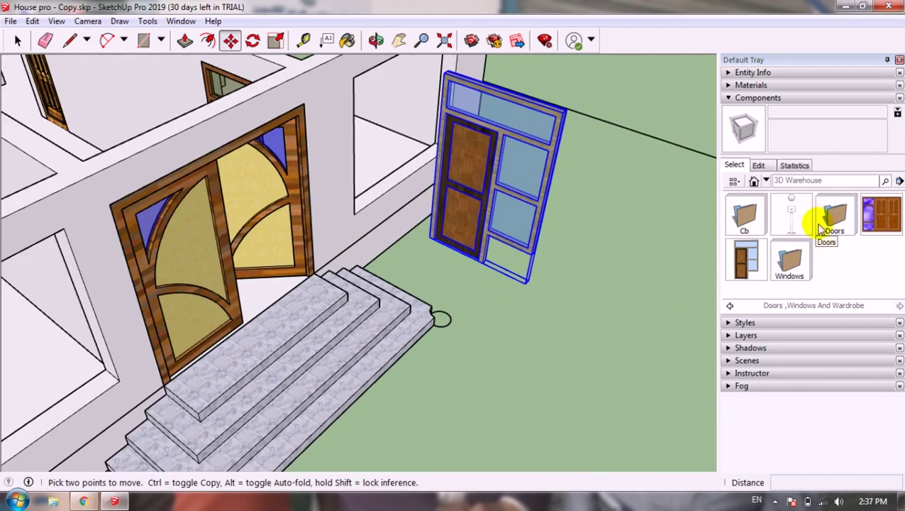
Step: Place the wide wooden double door with blue glass side panes on the ground beside the first placed door
{"action": "left_click", "coordinate": [882, 215]}
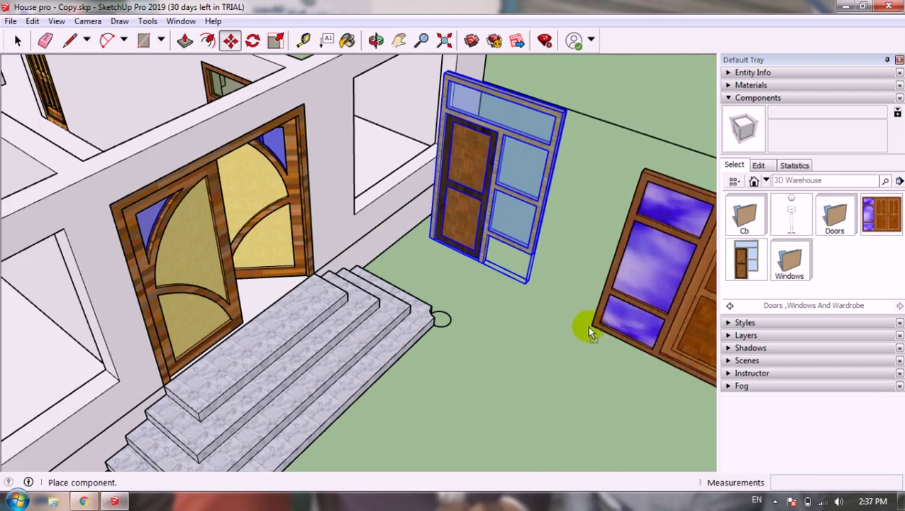
{"action": "left_click", "coordinate": [561, 327]}
{"action": "middle_click_drag", "start_coordinate": [562, 327], "coordinate": [292, 203]}
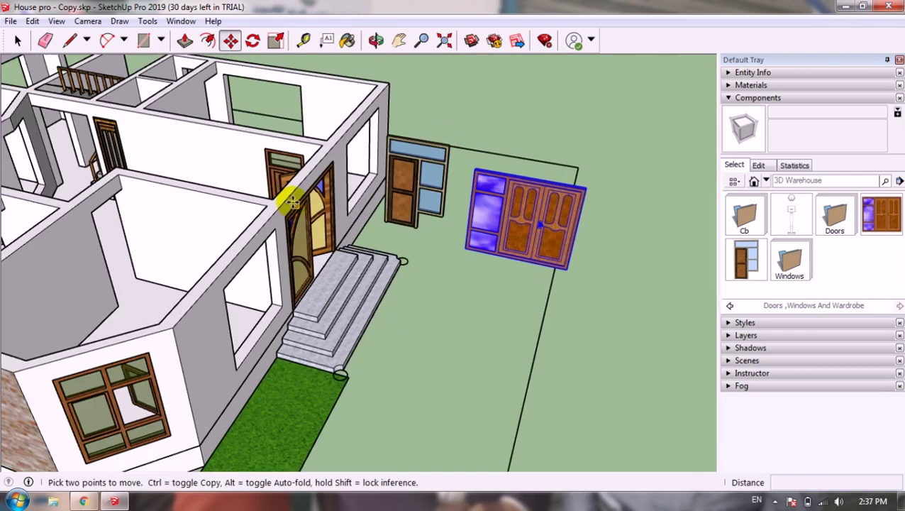
{"action": "middle_click_drag", "start_coordinate": [521, 219], "coordinate": [519, 245]}
{"action": "scroll", "coordinate": [520, 245], "scroll_direction": "up", "scroll_amount": 2}
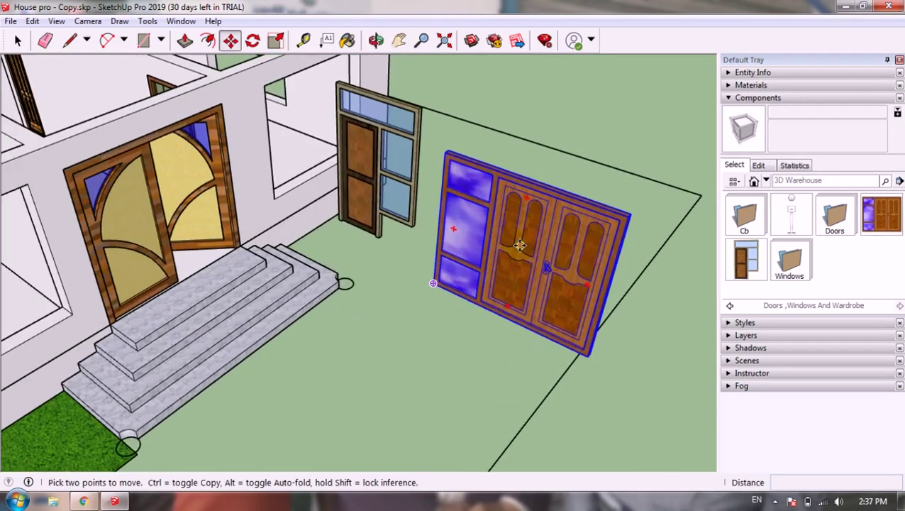